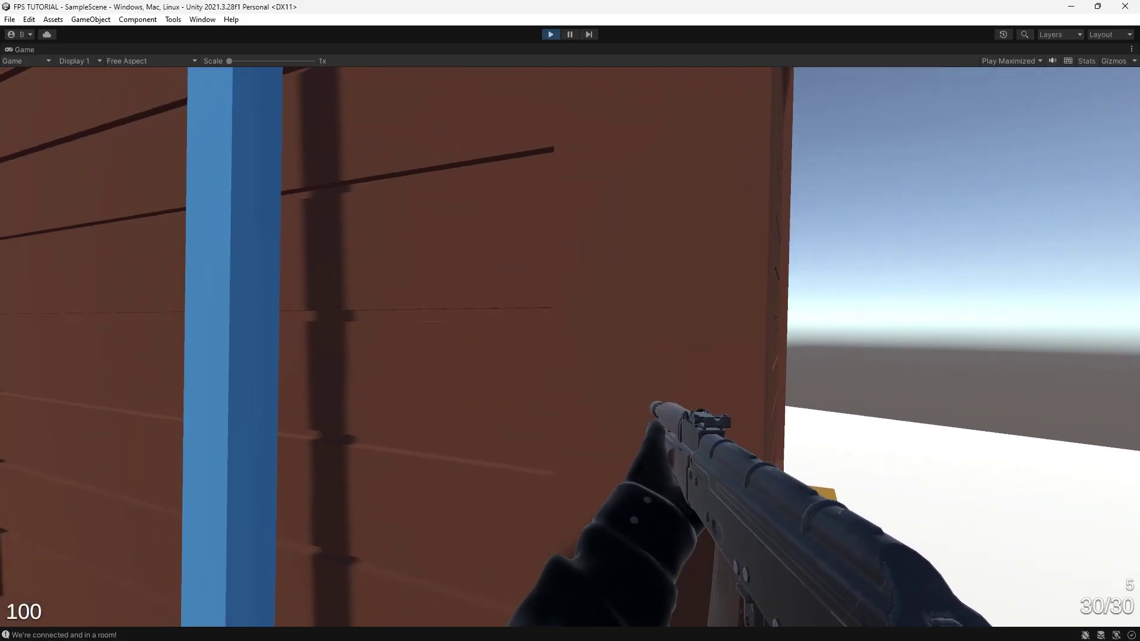
# Play-test the FPS demo, walking back and forth around the crate and pallets with W and S
pyautogui.press('s')
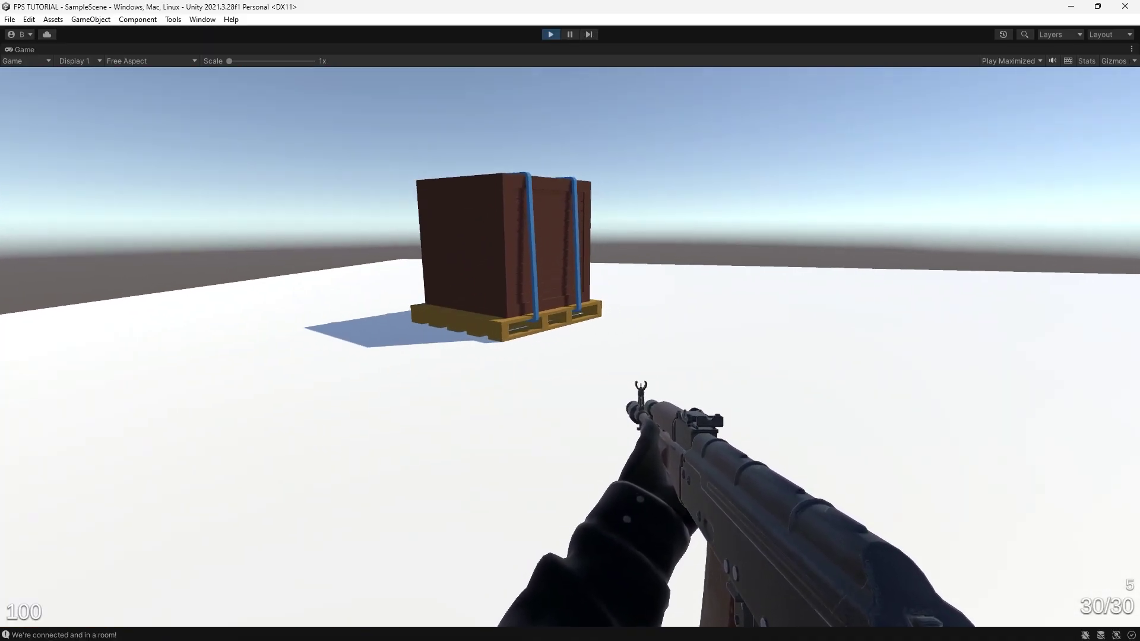
pyautogui.press('w')
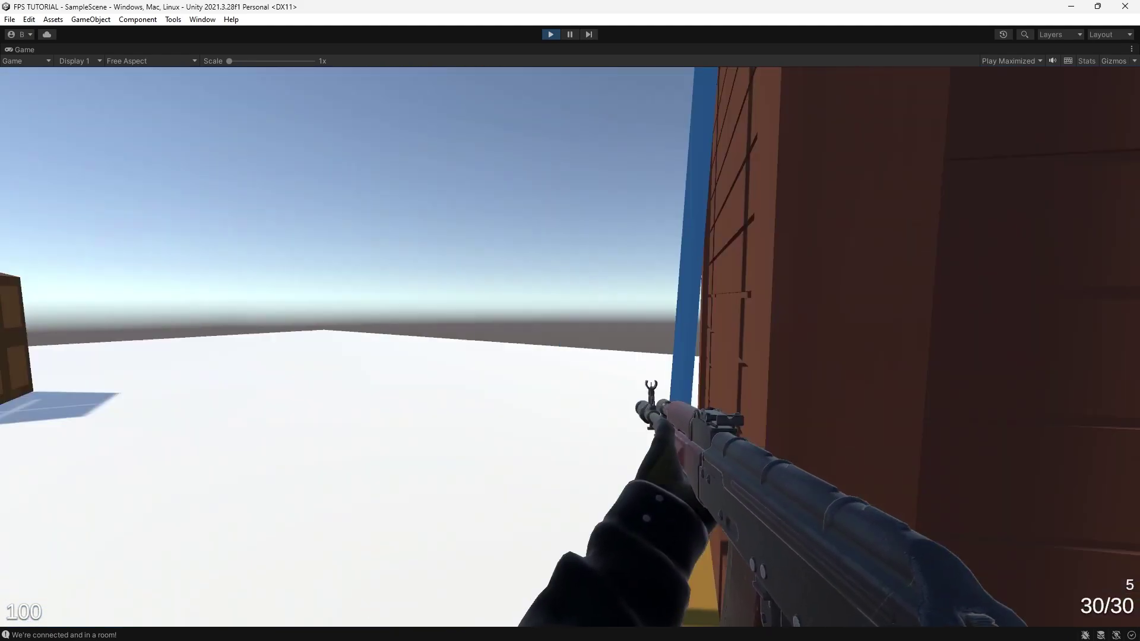
pyautogui.press('w')
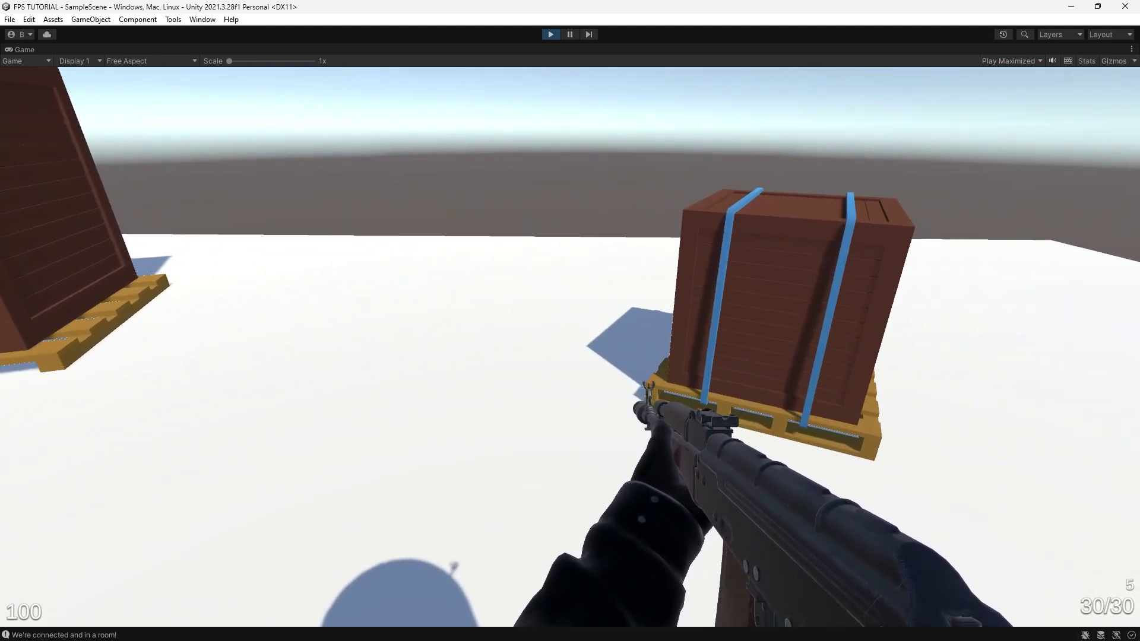
pyautogui.press('w')
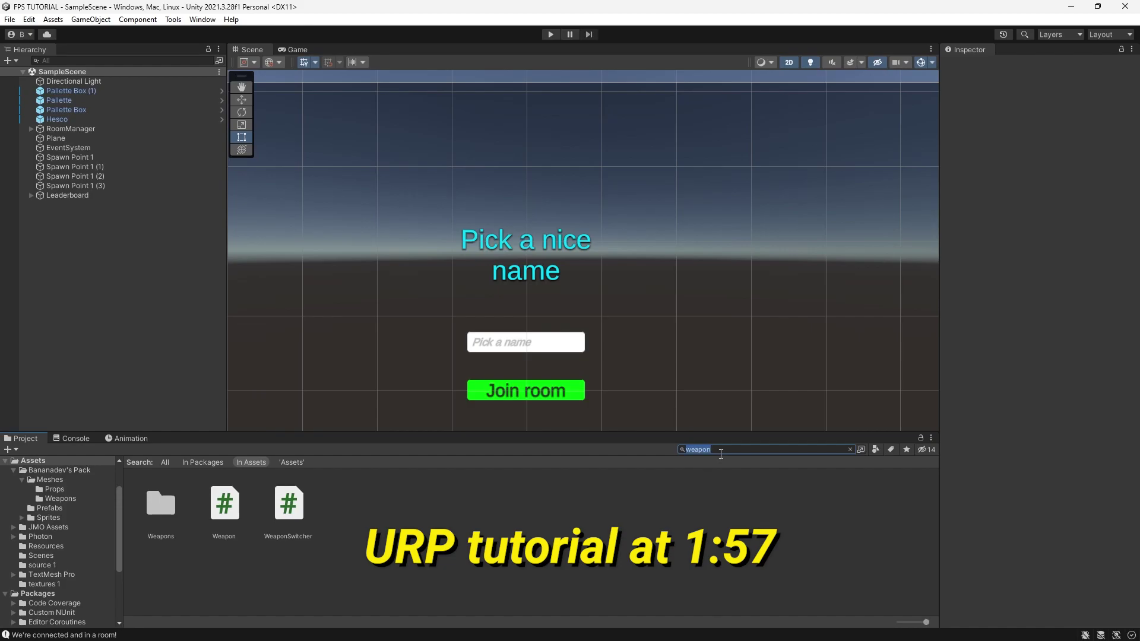
pyautogui.write('player')
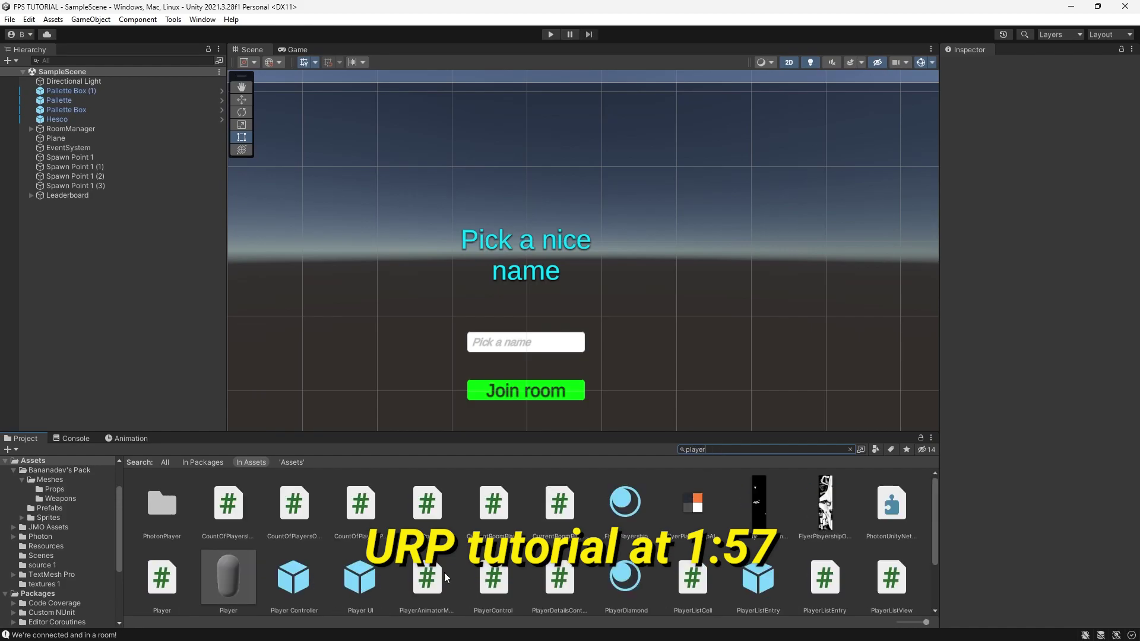
# Open the Player prefab and rename its Main Camera to 'Main Camera --- DISABLE'
pyautogui.doubleClick(229, 534)
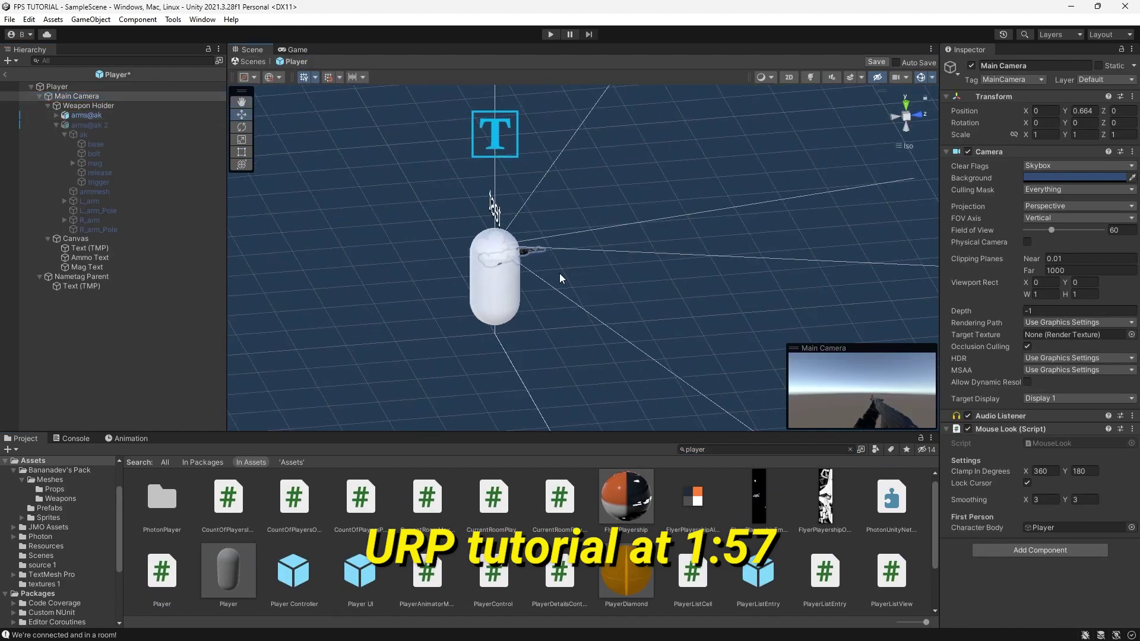
pyautogui.scroll(2, 572, 264)
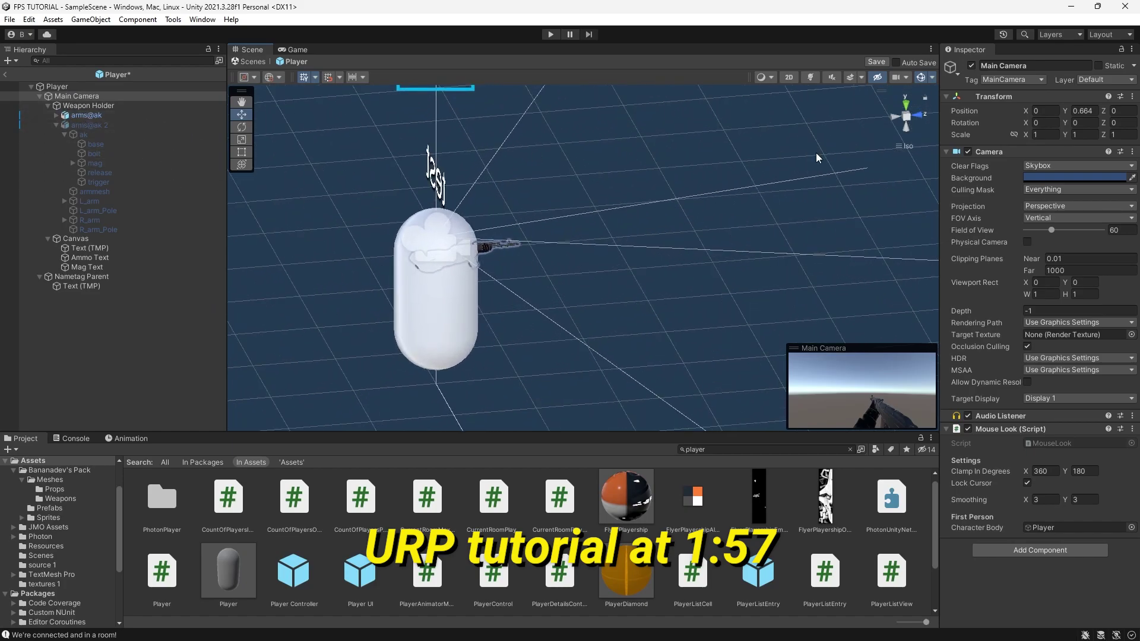
pyautogui.click(80, 96)
pyautogui.write('--- DISABLE')
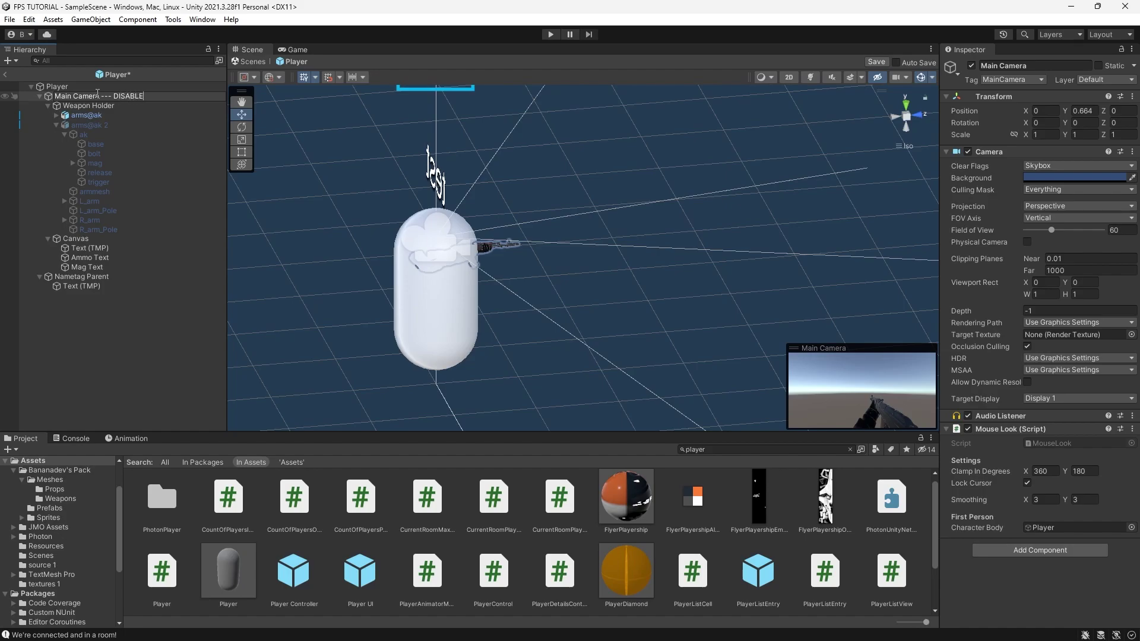
pyautogui.press('Return')
# Check the arms@ak and Weapon Holder objects, then reselect the renamed camera
pyautogui.click(85, 115)
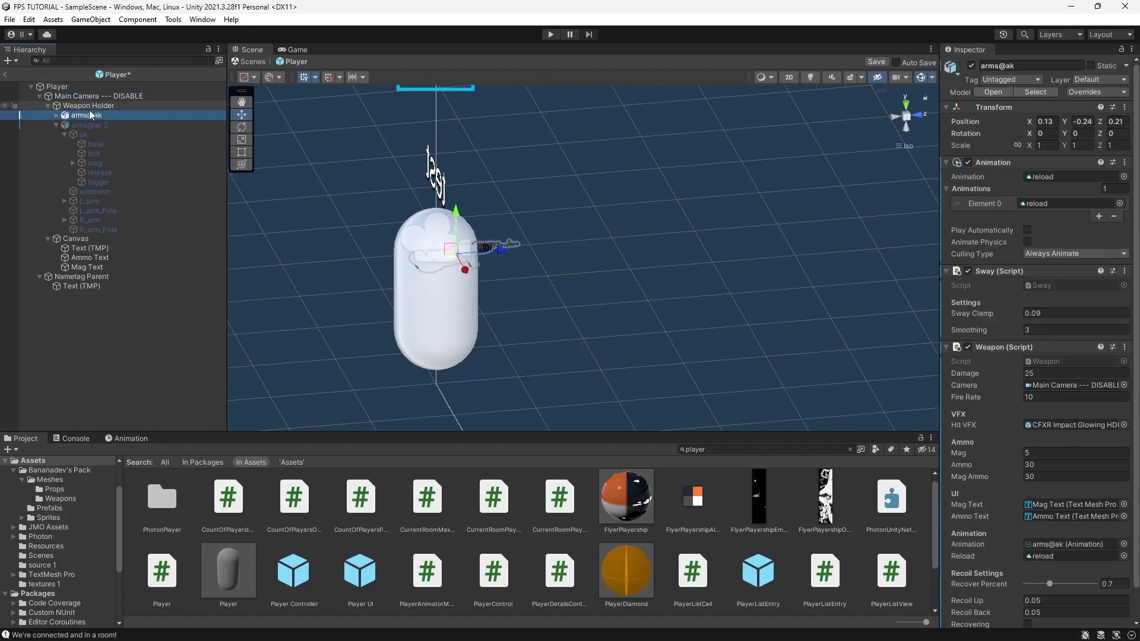
pyautogui.click(74, 106)
pyautogui.click(68, 96)
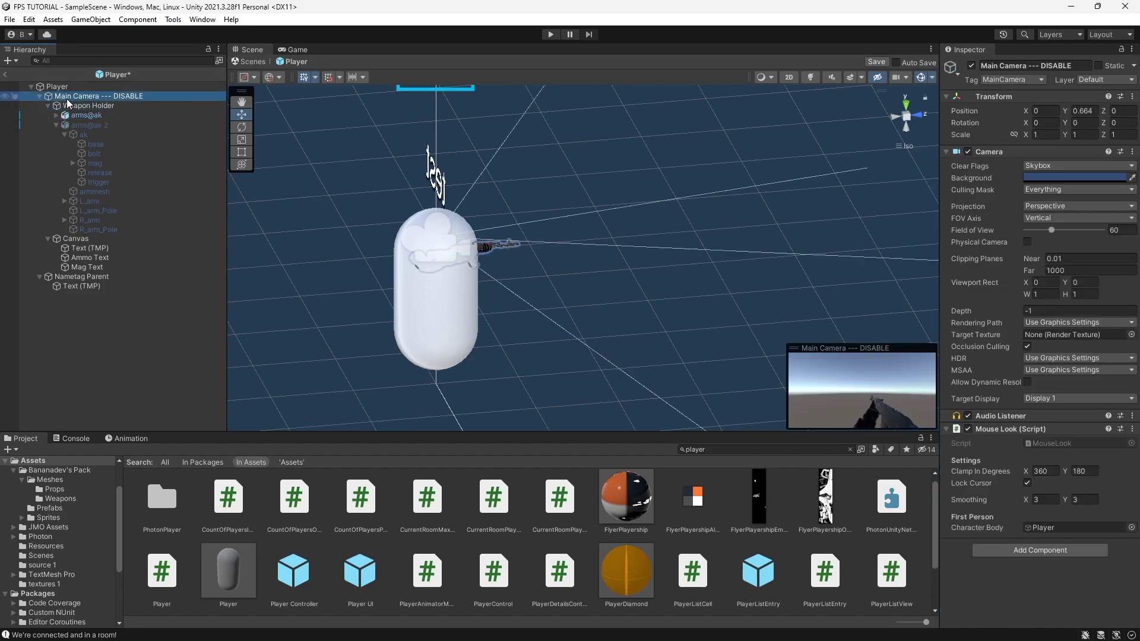
# Add a child camera under Main Camera --- DISABLE, move it to the top, and name it WeaponCamera
pyautogui.rightClick(69, 100)
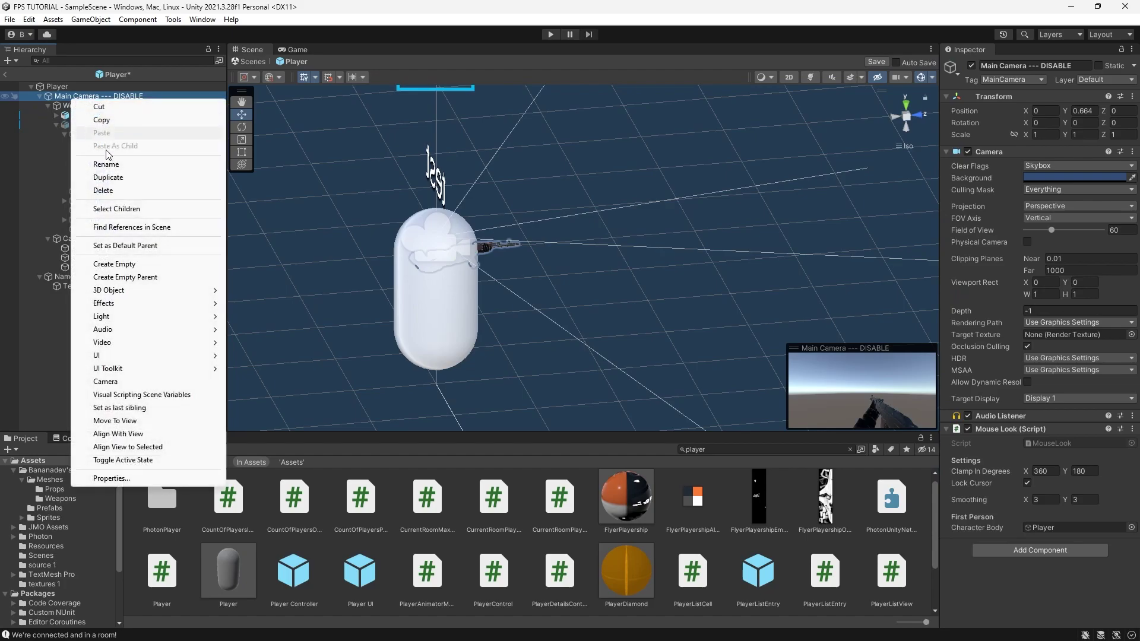
pyautogui.click(105, 383)
pyautogui.moveTo(76, 277); pyautogui.dragTo(105, 102)
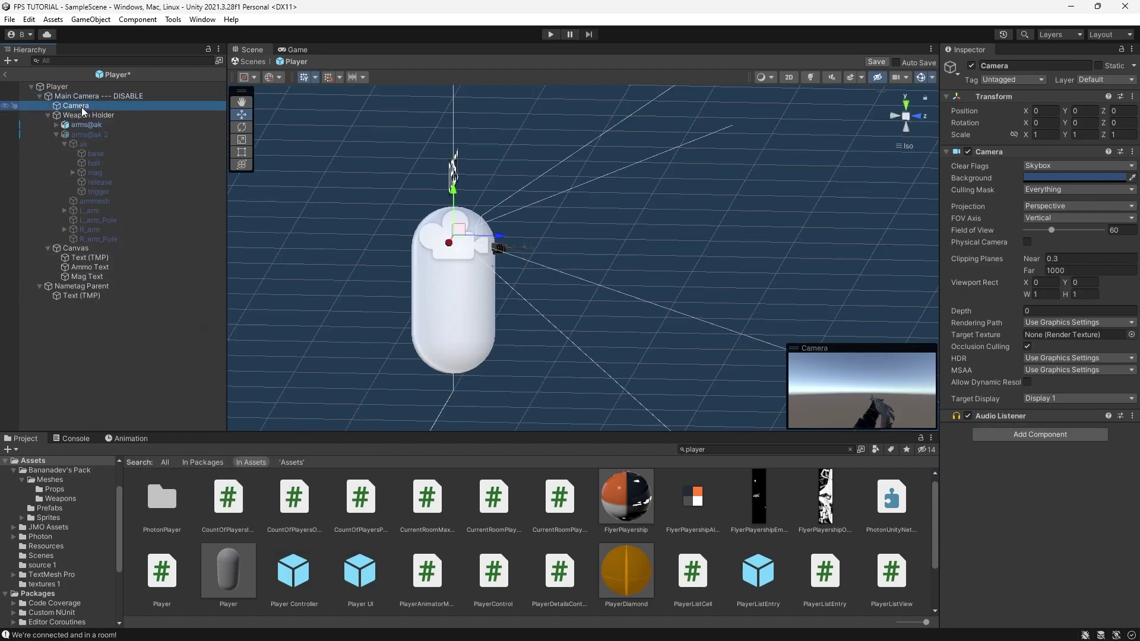
pyautogui.click(67, 96)
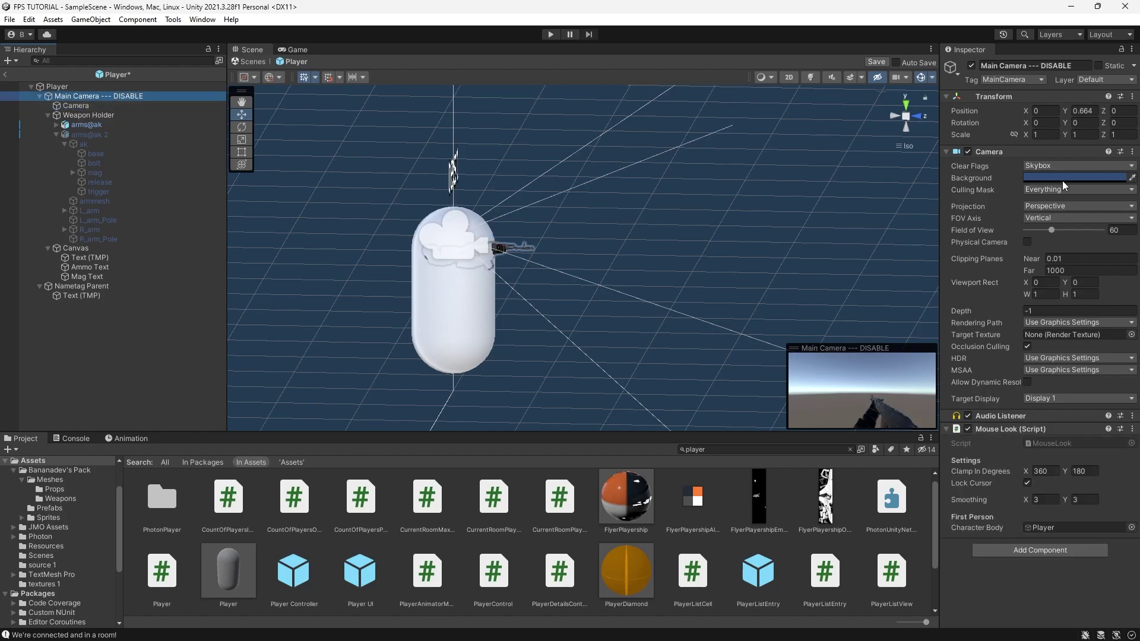
pyautogui.click(56, 106)
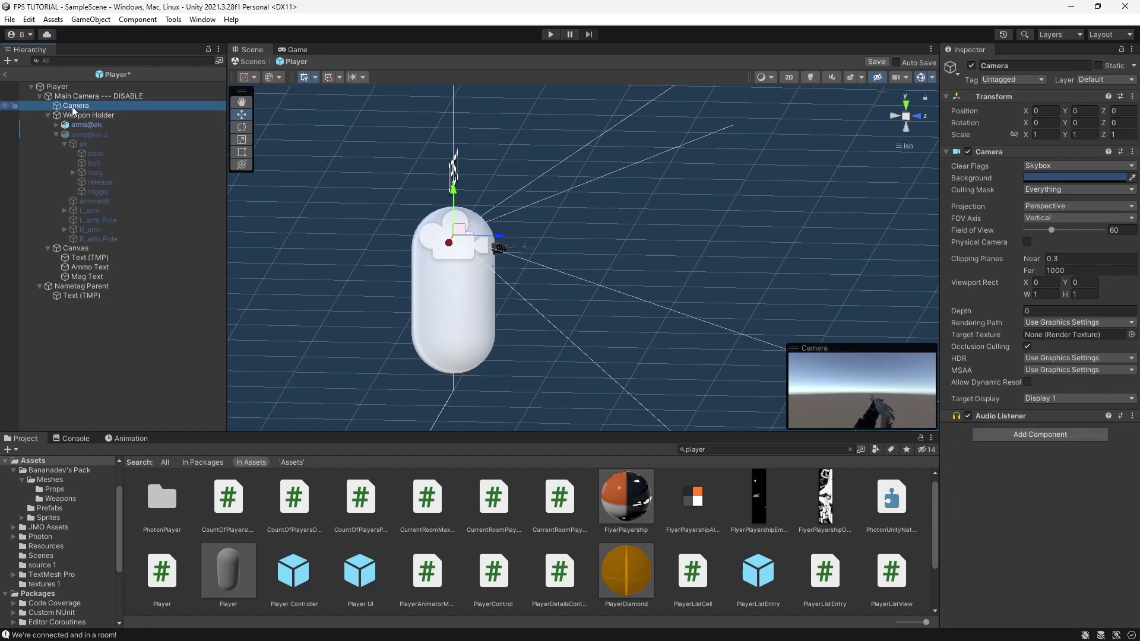
pyautogui.scroll(1, 472, 247)
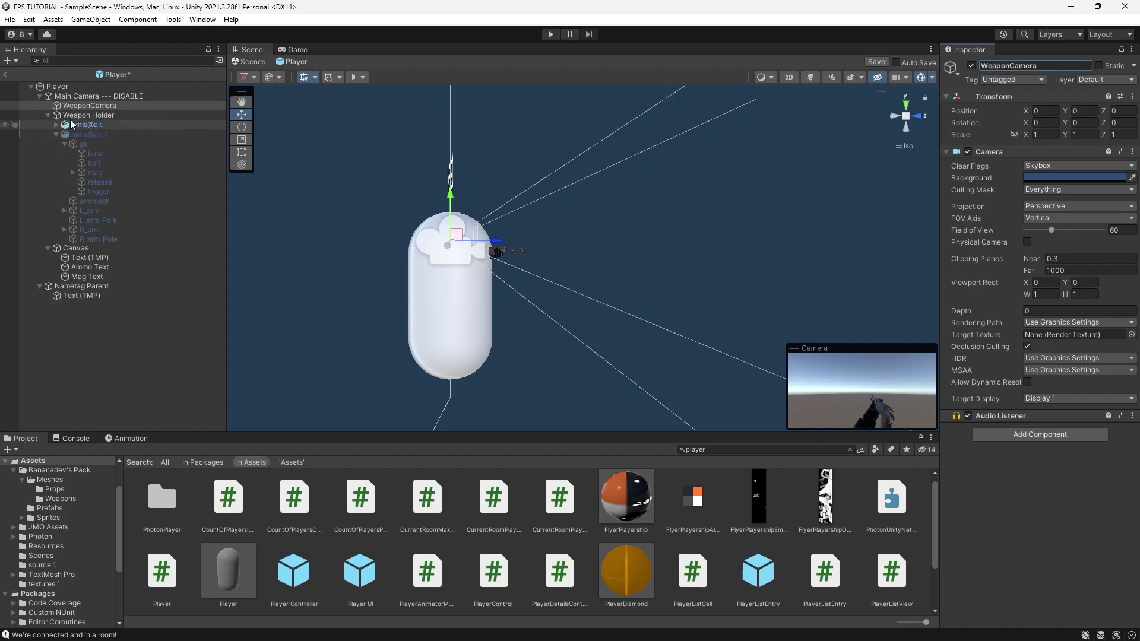
# Move Weapon Holder under WeaponCamera and create a new 'Hand' layer from the arms models
pyautogui.moveTo(84, 105); pyautogui.dragTo(80, 110)
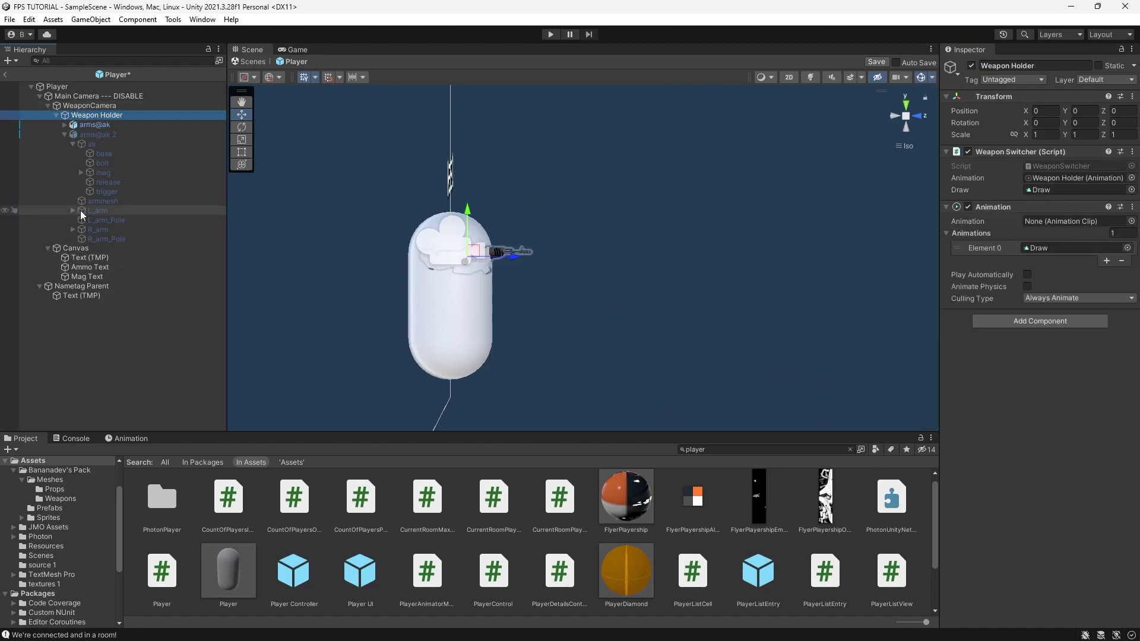
pyautogui.click(94, 124)
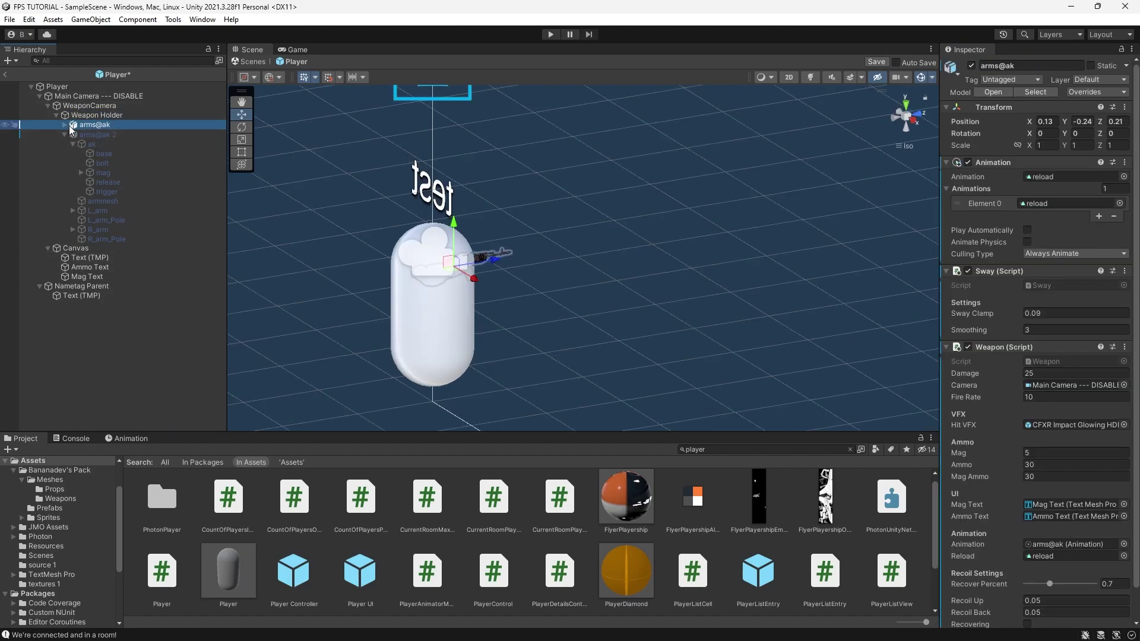
pyautogui.keyDown('ctrl'); pyautogui.click(94, 133); pyautogui.keyUp('ctrl')
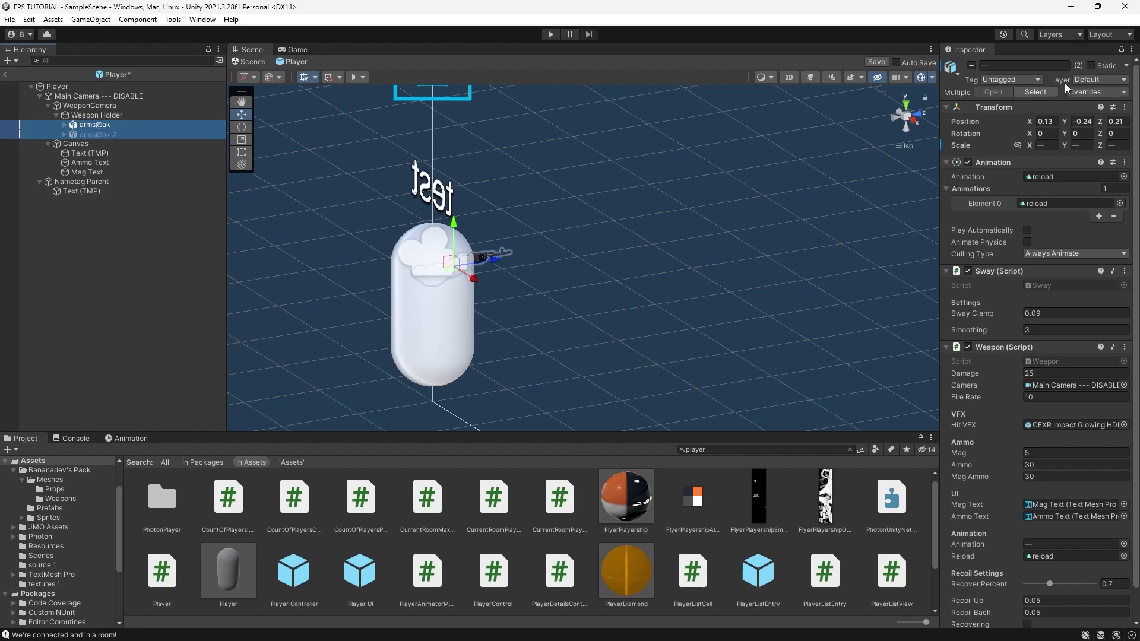
pyautogui.click(1100, 80)
pyautogui.click(1057, 165)
pyautogui.write('Hand')
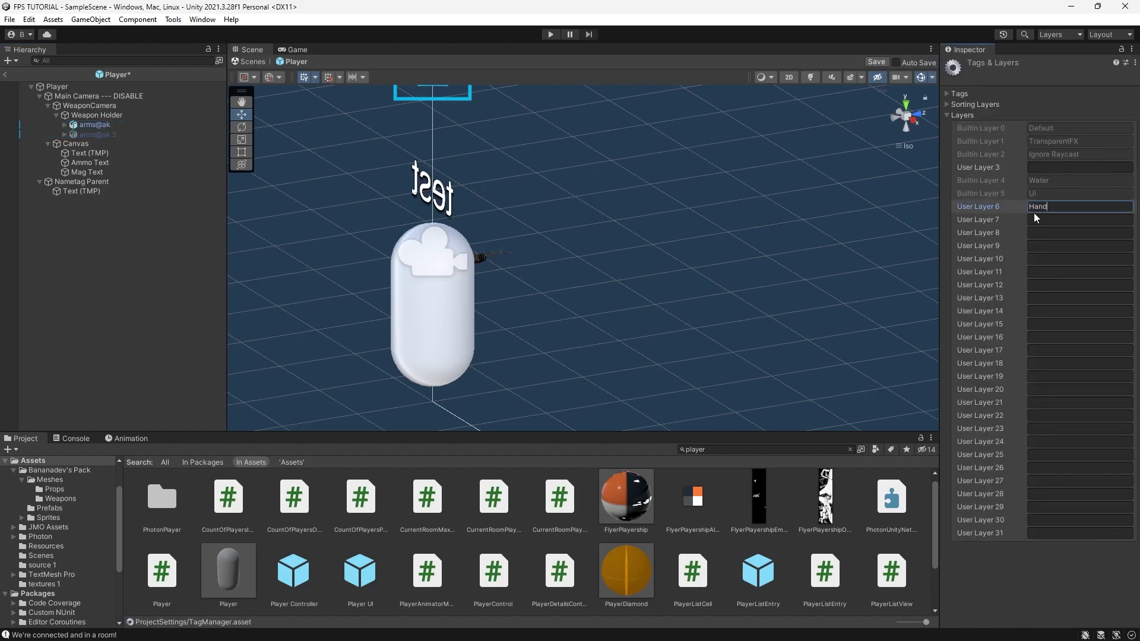
# Put Weapon Holder and all its children on the Hand layer
pyautogui.click(96, 114)
pyautogui.click(1104, 80)
pyautogui.click(1068, 157)
pyautogui.click(521, 348)
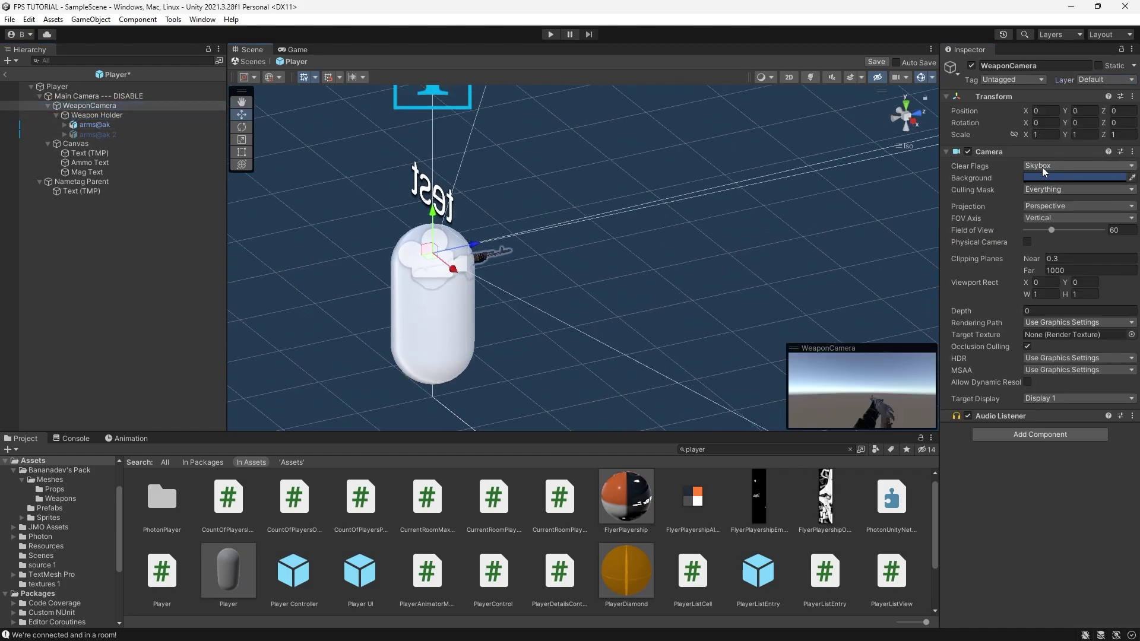
# Set WeaponCamera's Culling Mask to Nothing, then tick only Hand
pyautogui.click(1043, 169)
pyautogui.click(1045, 189)
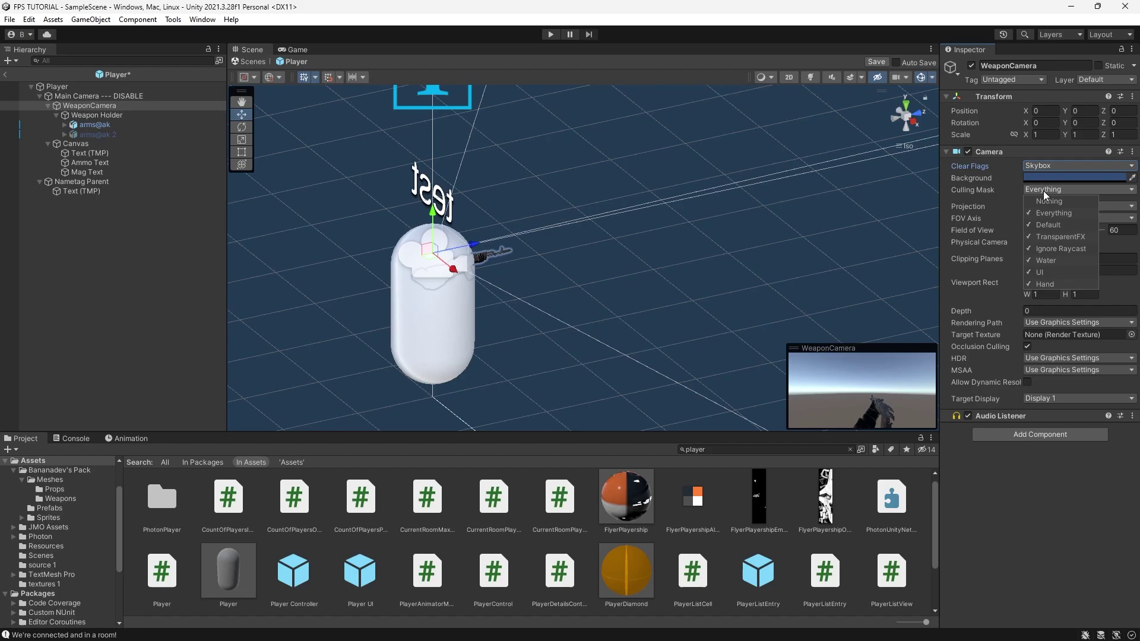
pyautogui.click(1044, 203)
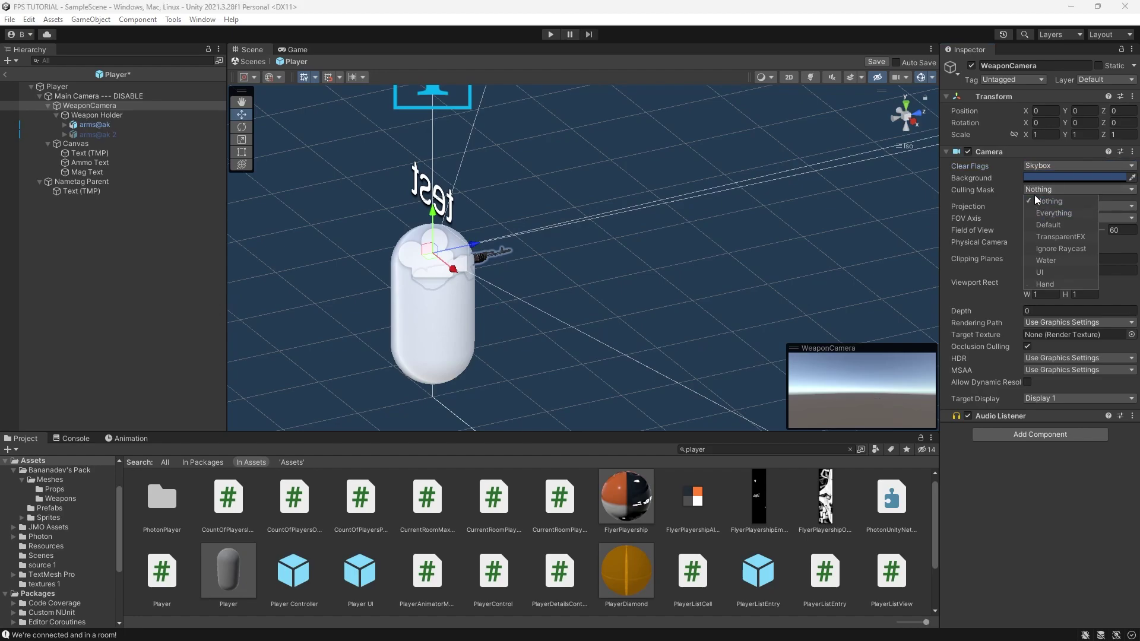
pyautogui.click(1055, 283)
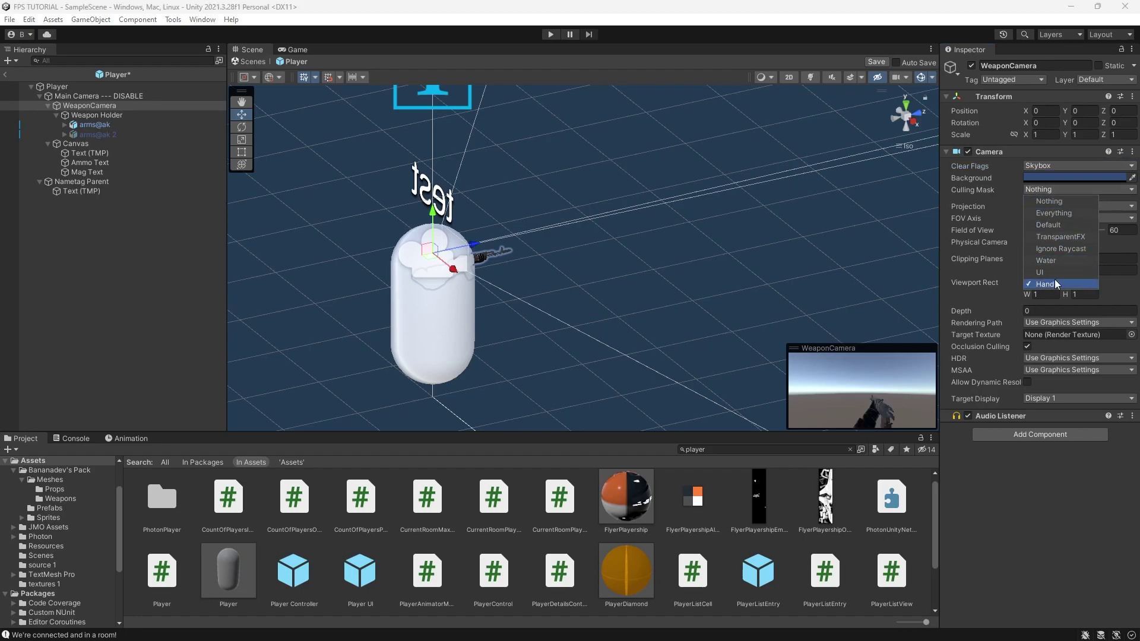
pyautogui.click(64, 99)
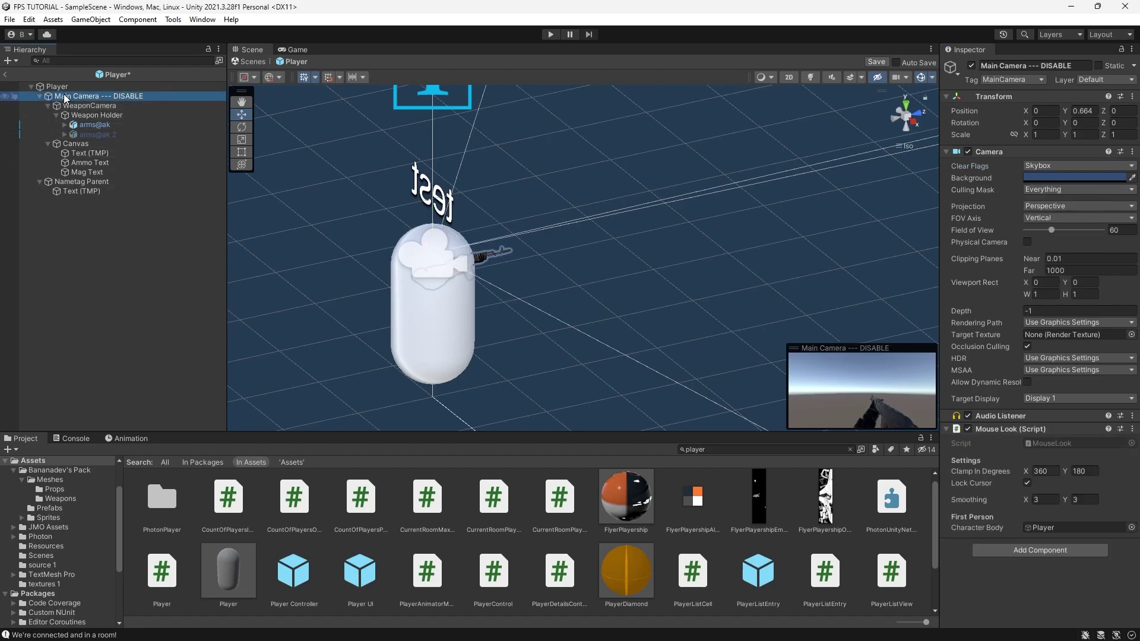
# Set Main Camera --- DISABLE's Culling Mask to Everything, then untick Hand so it reads Mixed
pyautogui.click(1040, 190)
pyautogui.click(1042, 203)
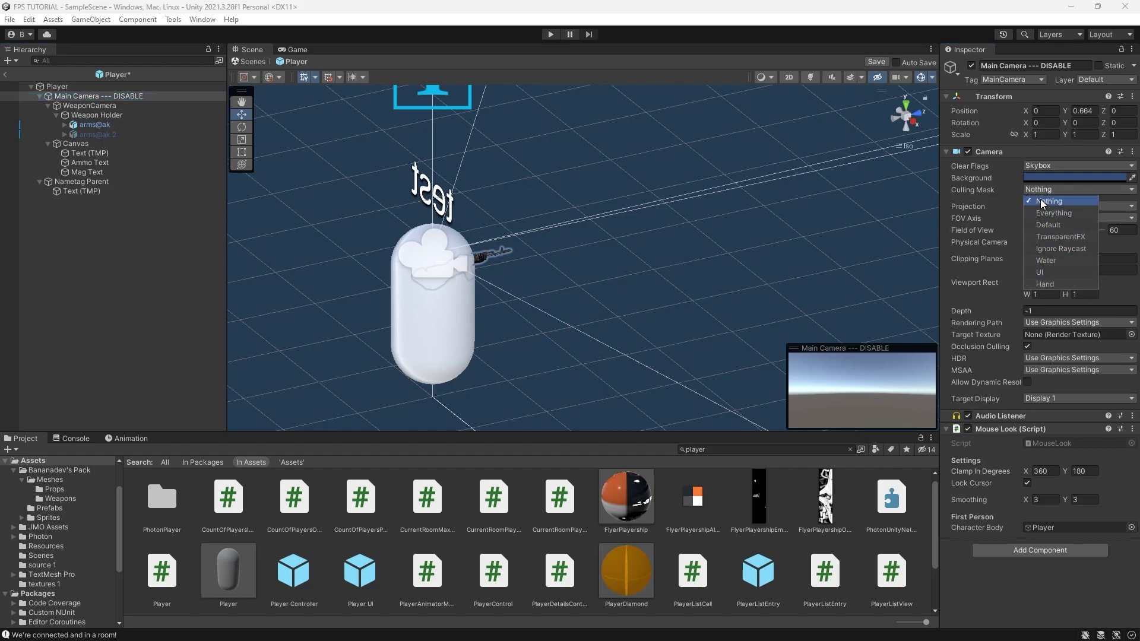
pyautogui.click(1051, 214)
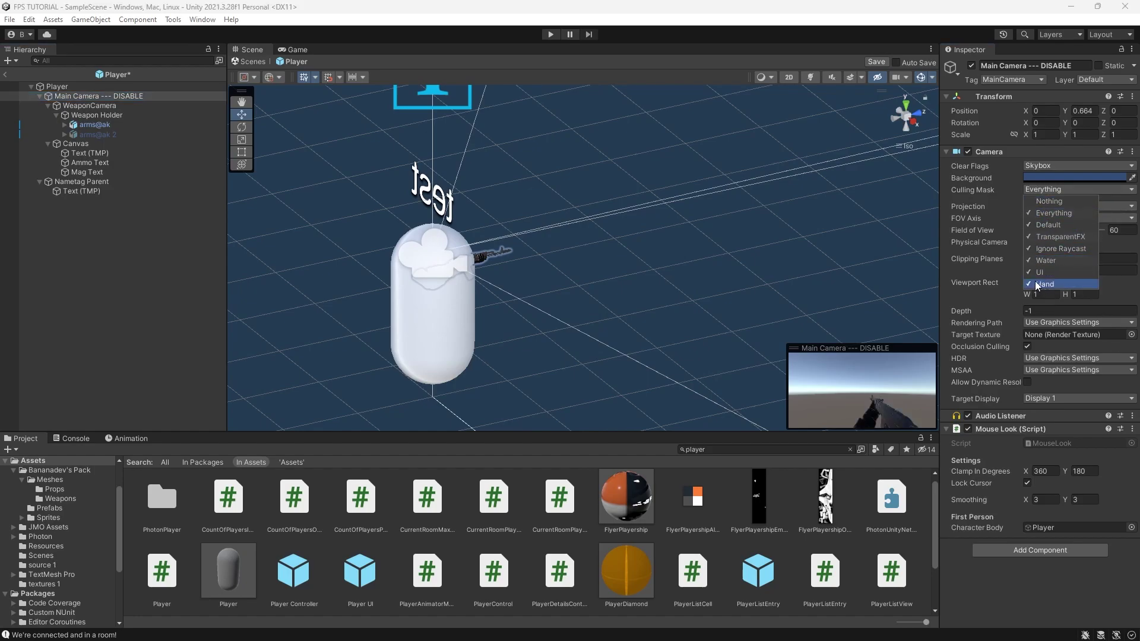
pyautogui.click(1051, 285)
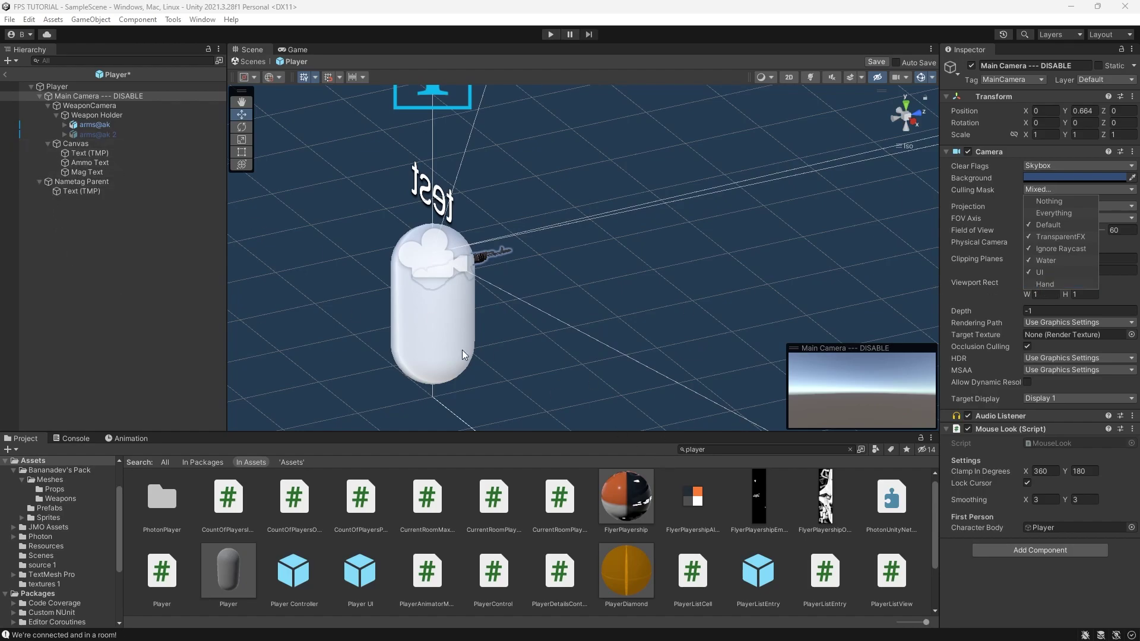
pyautogui.scroll(1, 462, 355)
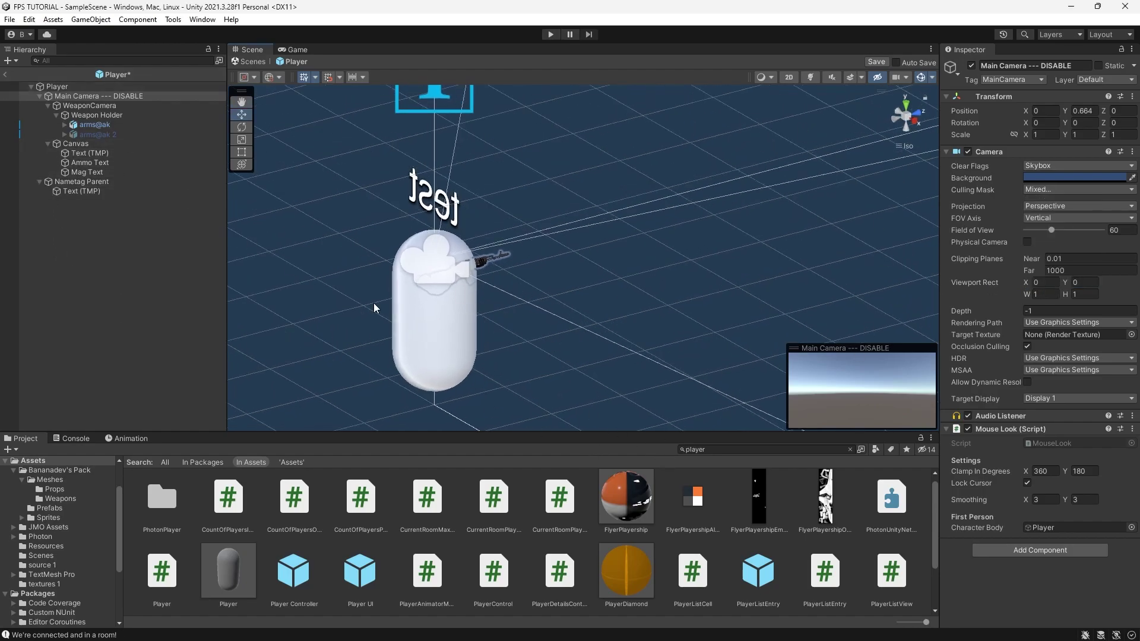
pyautogui.click(82, 106)
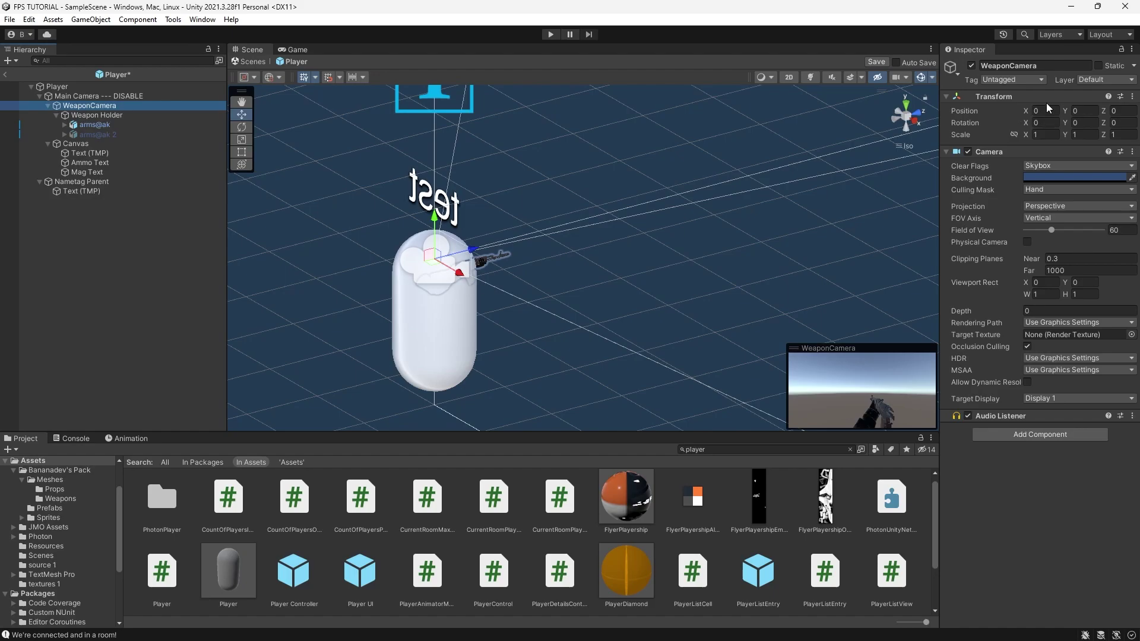
# Give WeaponCamera Depth only clear flags and a 0.01 near clipping plane
pyautogui.click(98, 126)
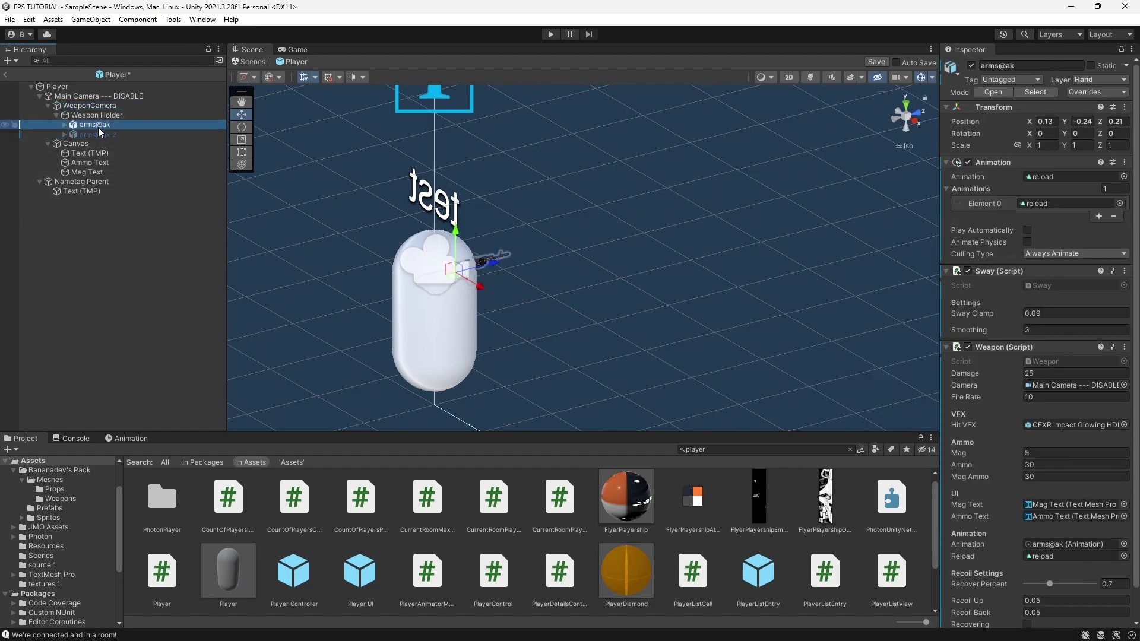
pyautogui.click(89, 105)
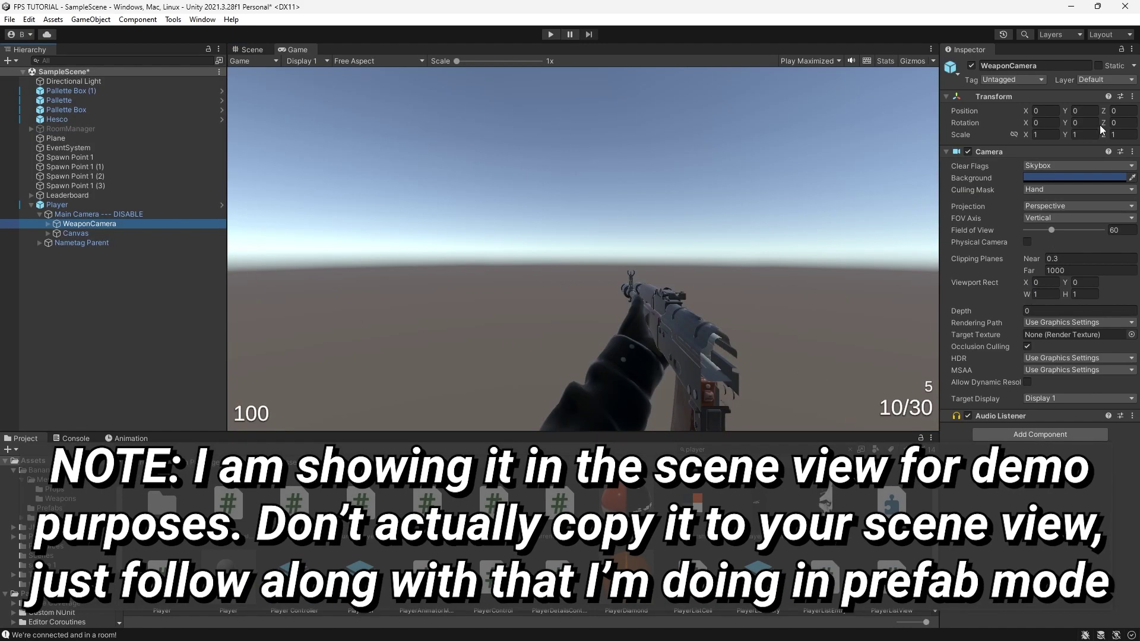
pyautogui.click(1039, 168)
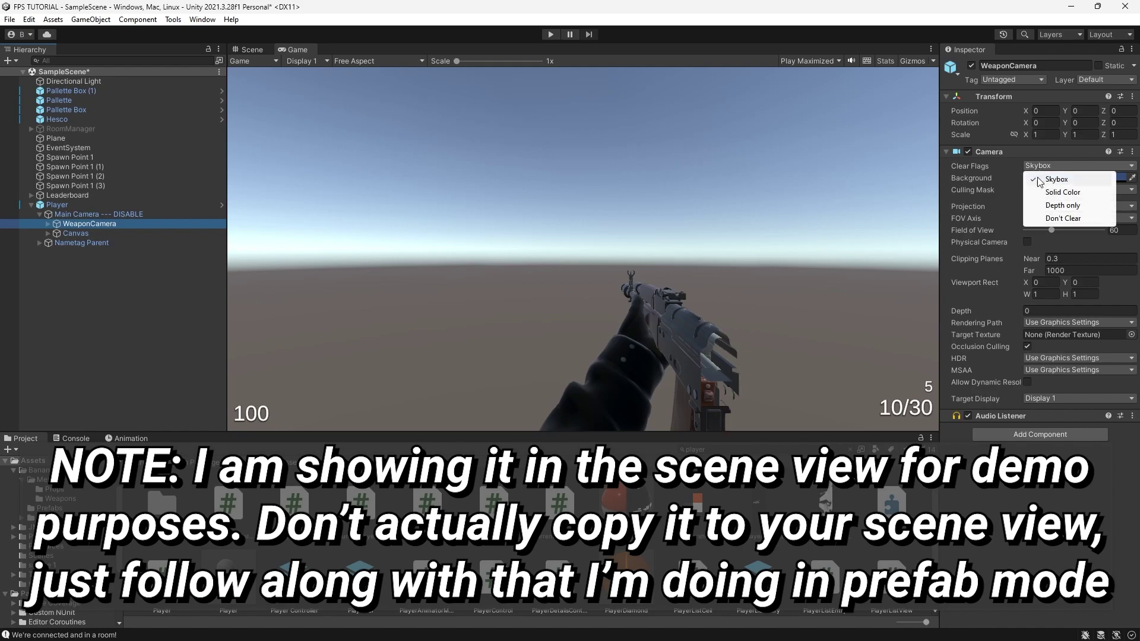
pyautogui.click(1047, 206)
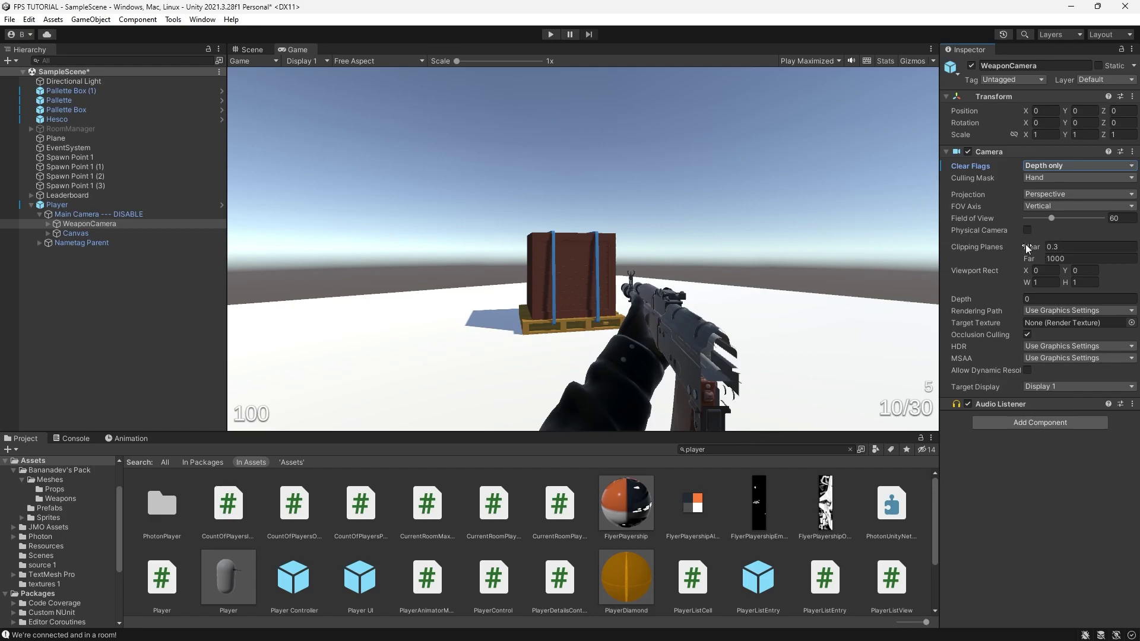
pyautogui.moveTo(1024, 247); pyautogui.dragTo(1006, 249)
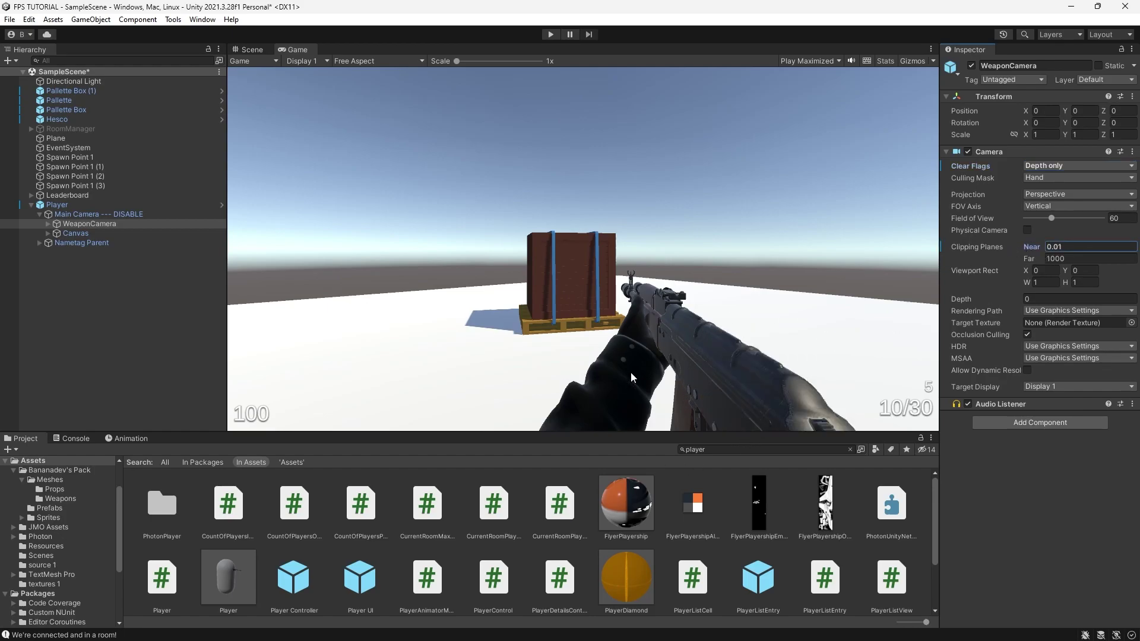
pyautogui.click(80, 214)
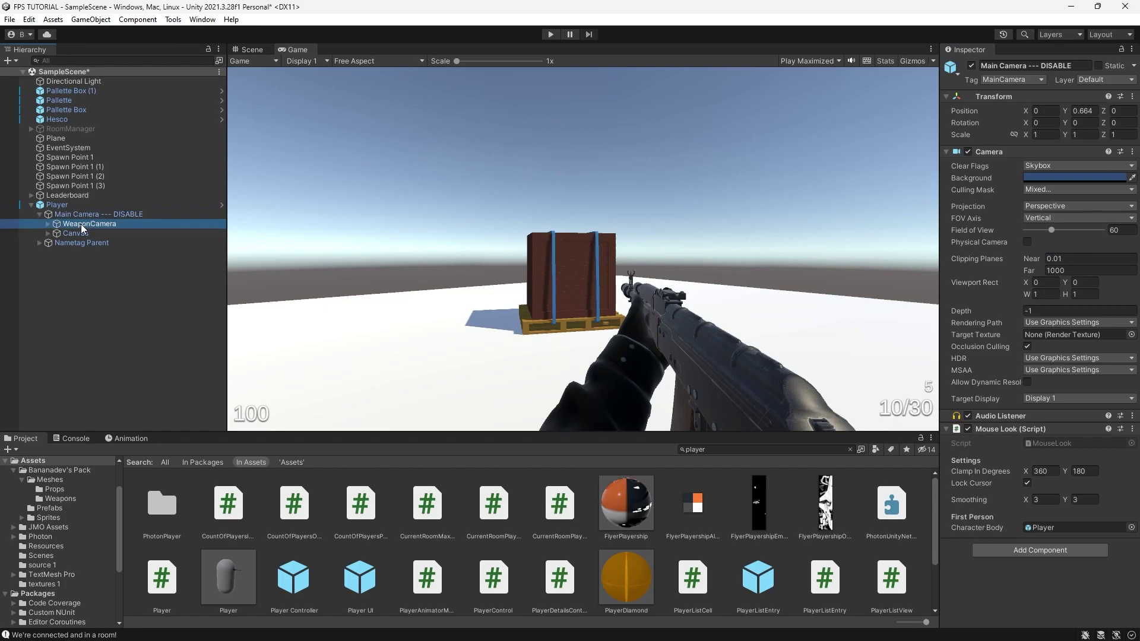
# Orbit the scene around the player, then switch to the Paint Warfare editor with Alt+Tab
pyautogui.click(81, 217)
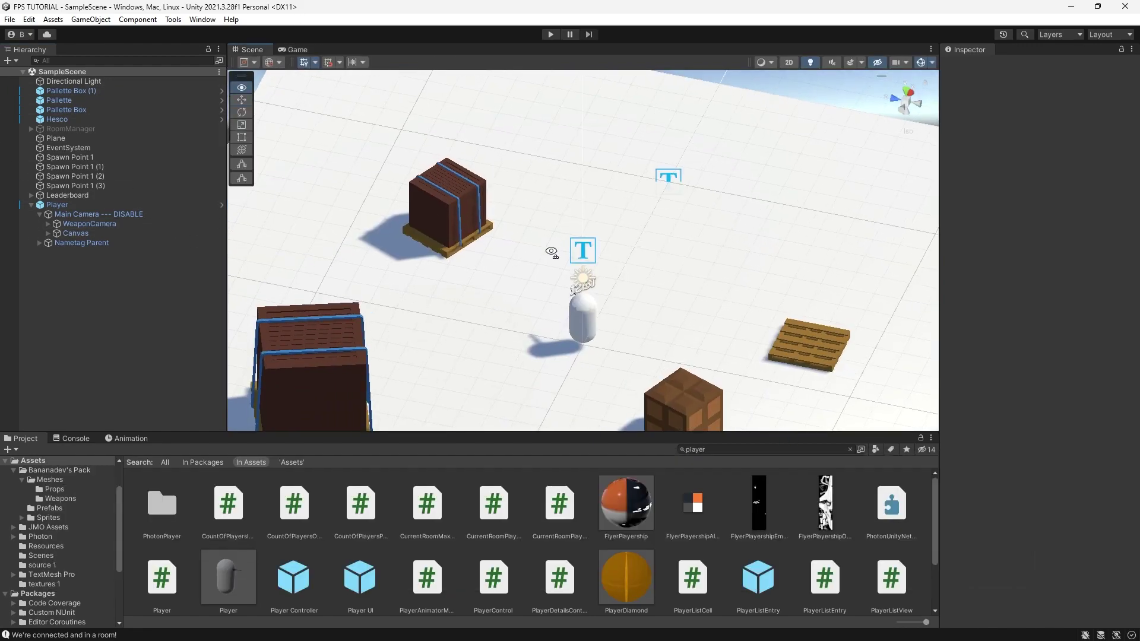
pyautogui.keyDown('alt'); pyautogui.moveTo(551, 252); pyautogui.dragTo(705, 324); pyautogui.keyUp('alt')
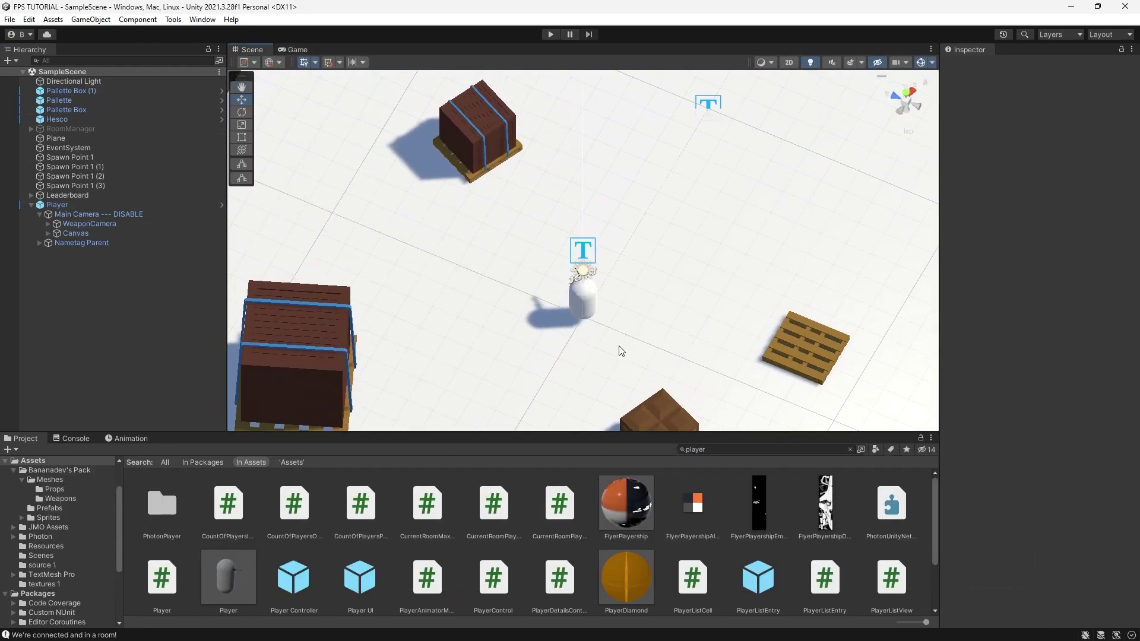
pyautogui.keyDown('alt'); pyautogui.moveTo(621, 351); pyautogui.dragTo(620, 328); pyautogui.keyUp('alt')
pyautogui.hotkey('alt', 'Tab')
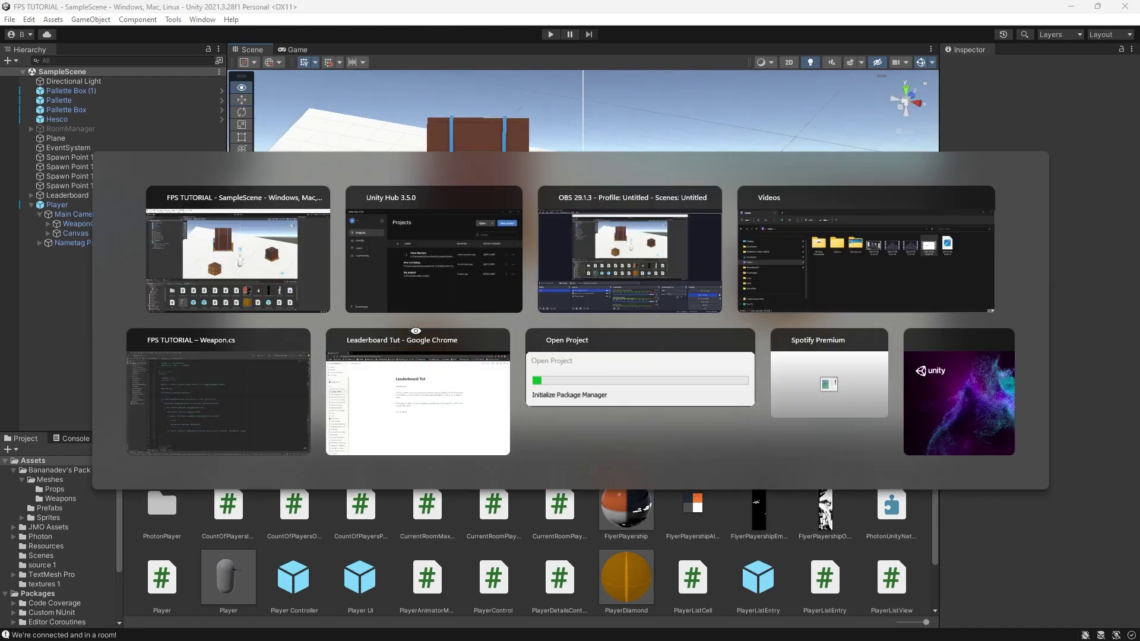
pyautogui.hotkey('alt', 'Tab')
pyautogui.moveTo(88, 172)
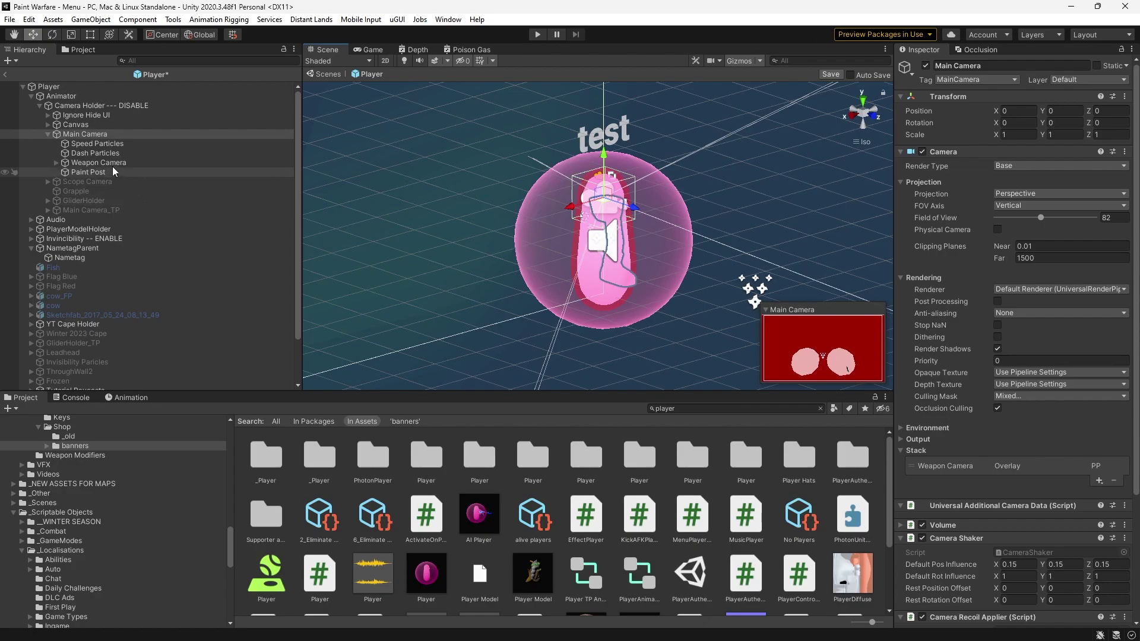
# Check Main Camera's Culling Mask, then inspect the Weapon Camera overlay, which renders only Hands
pyautogui.moveTo(535, 232)
pyautogui.keyDown('alt'); pyautogui.mouseDown()
pyautogui.moveTo(628, 230)
pyautogui.moveTo(474, 172)
pyautogui.mouseUp(); pyautogui.keyUp('alt')
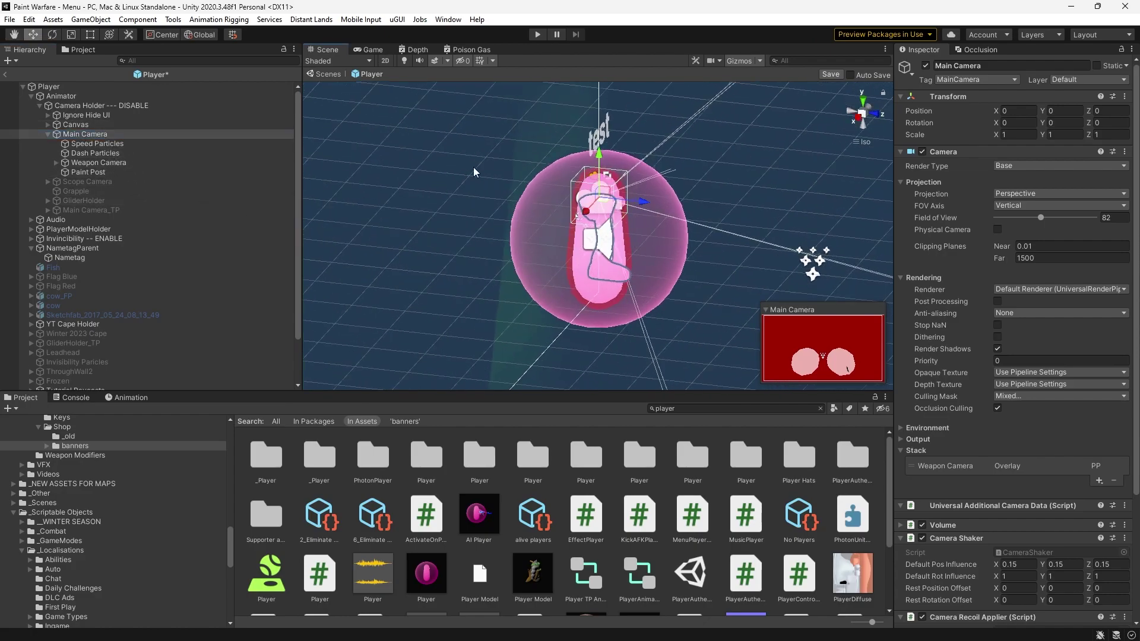
pyautogui.click(1055, 401)
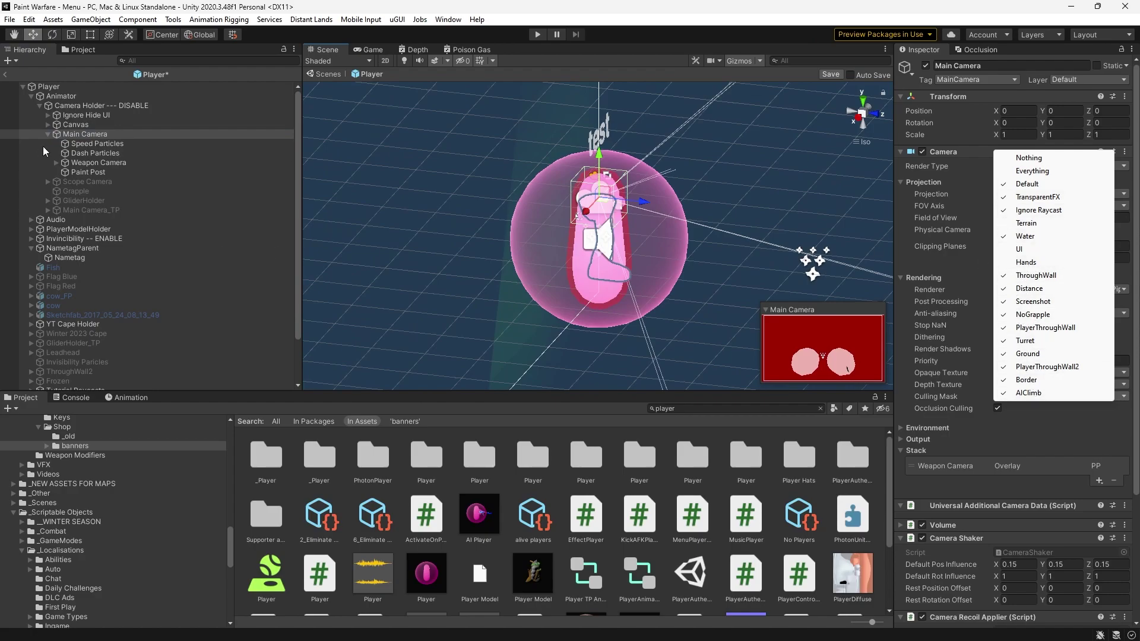
pyautogui.click(79, 166)
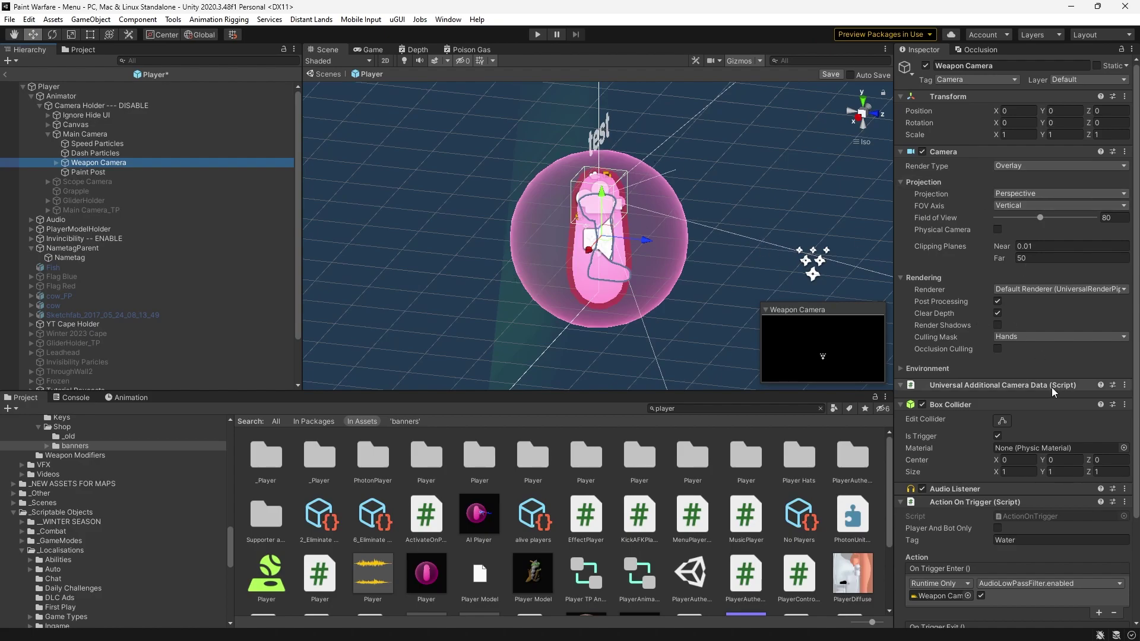
pyautogui.click(1010, 339)
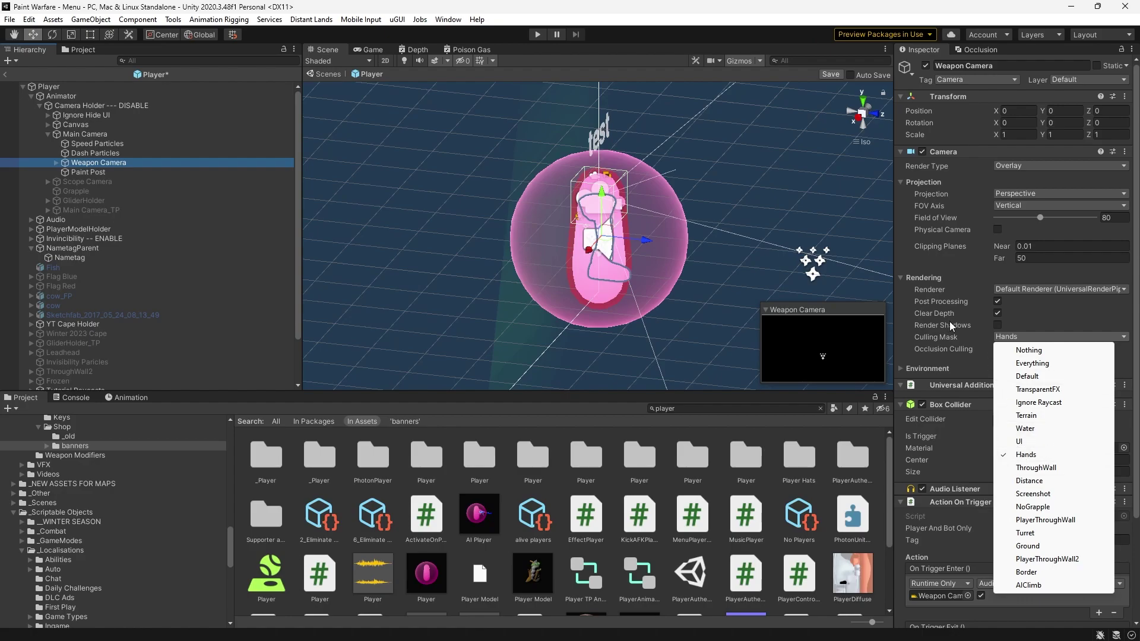
pyautogui.click(927, 277)
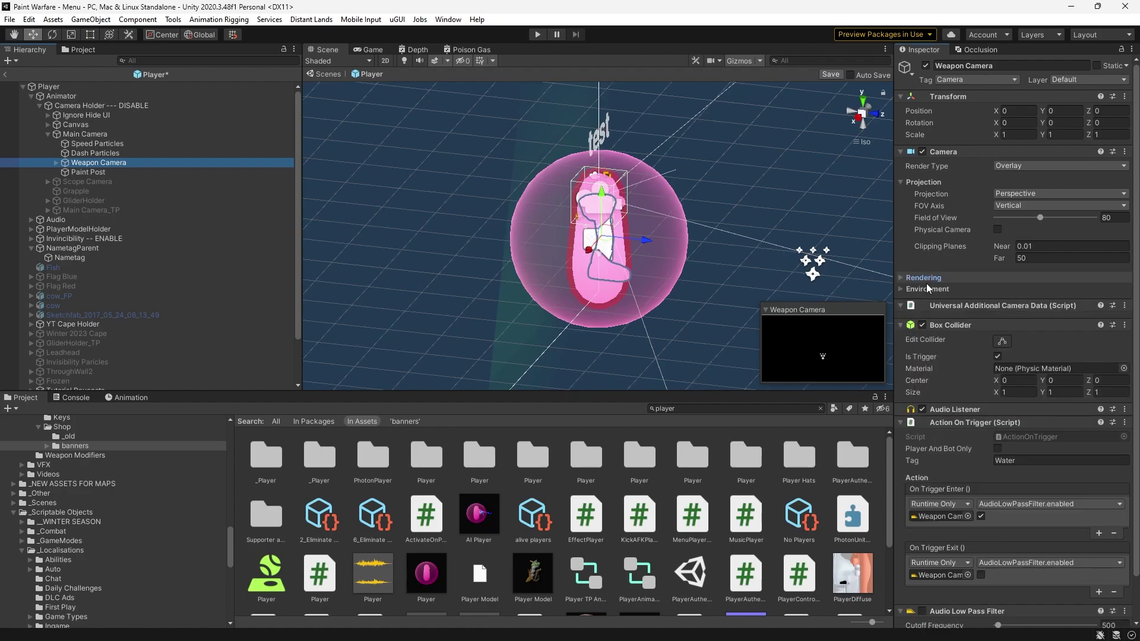
pyautogui.click(923, 279)
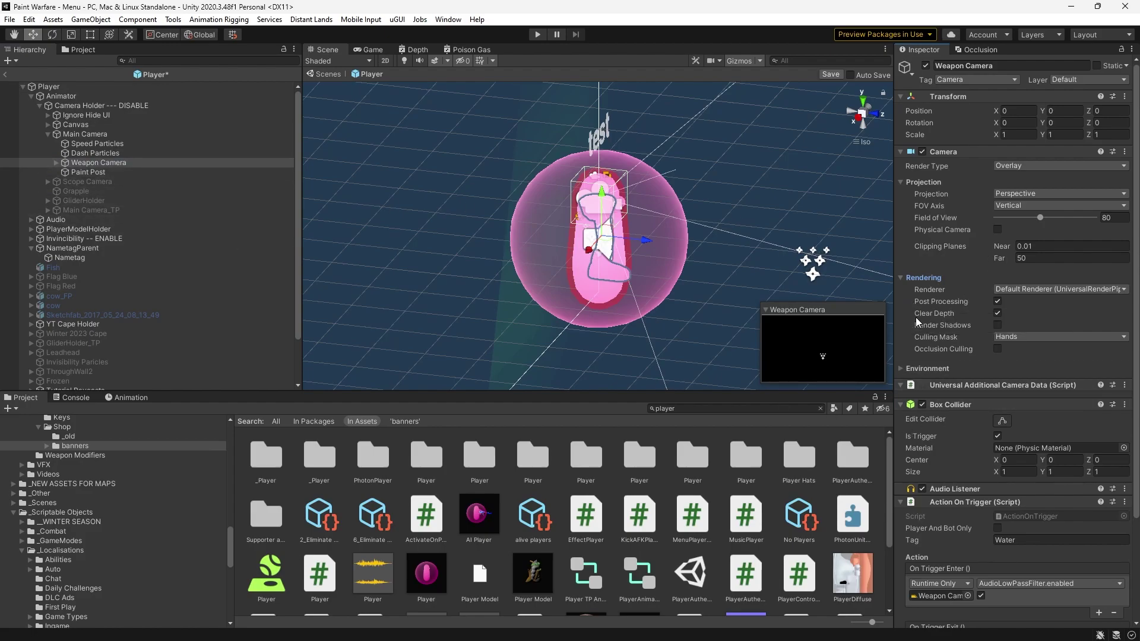
pyautogui.click(918, 368)
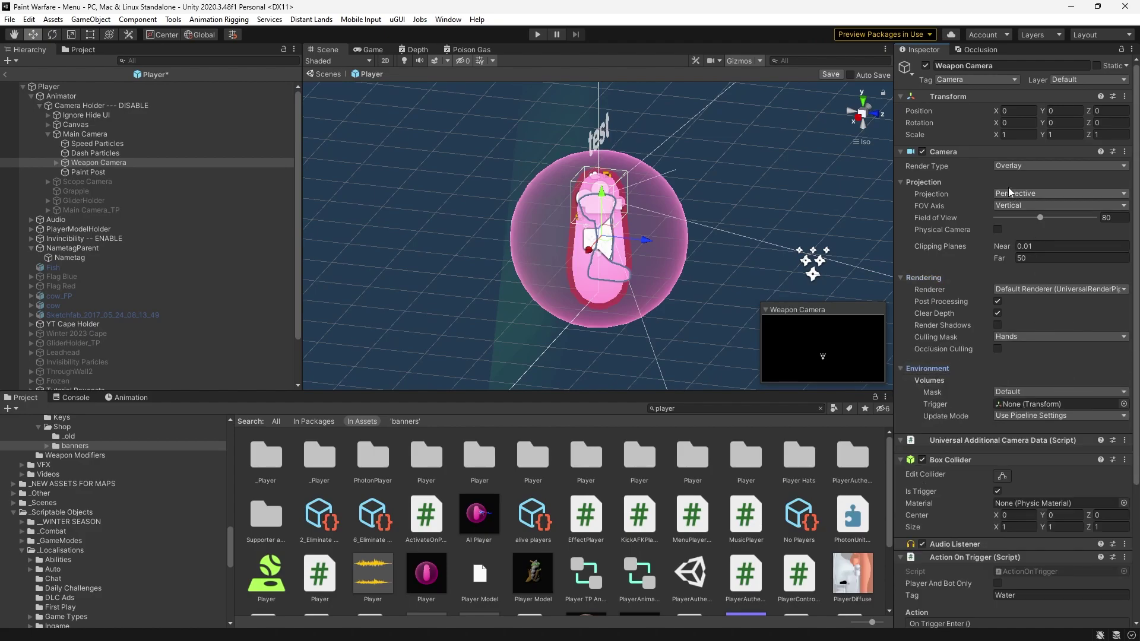
pyautogui.click(1003, 167)
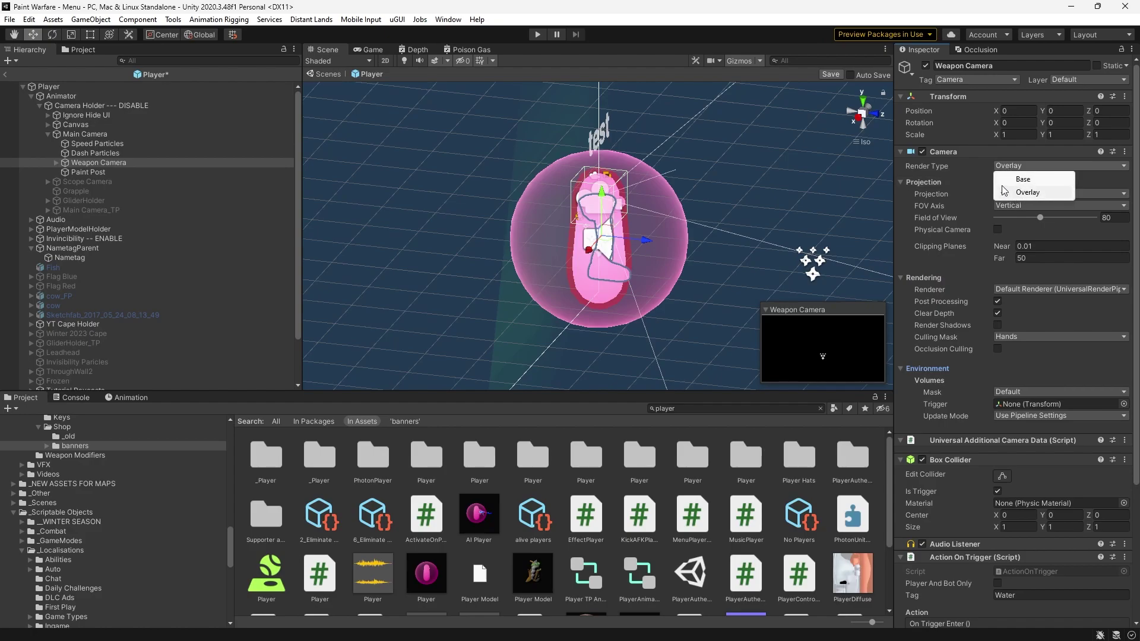
pyautogui.click(1003, 191)
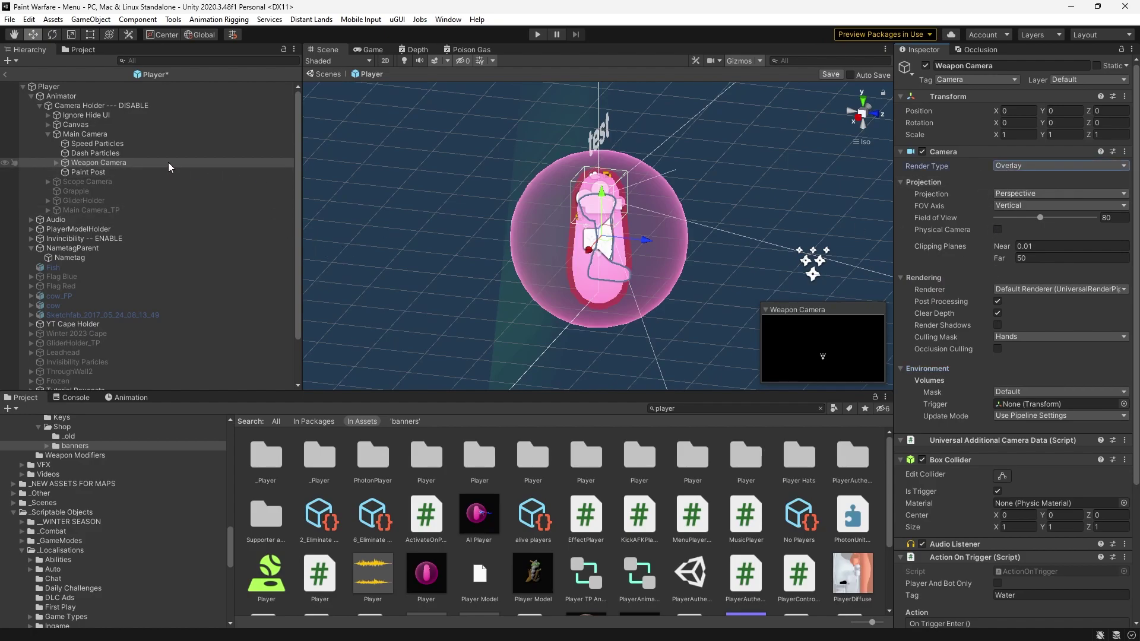
# Show Weapon Camera listed as an overlay in Main Camera's camera Stack
pyautogui.click(85, 133)
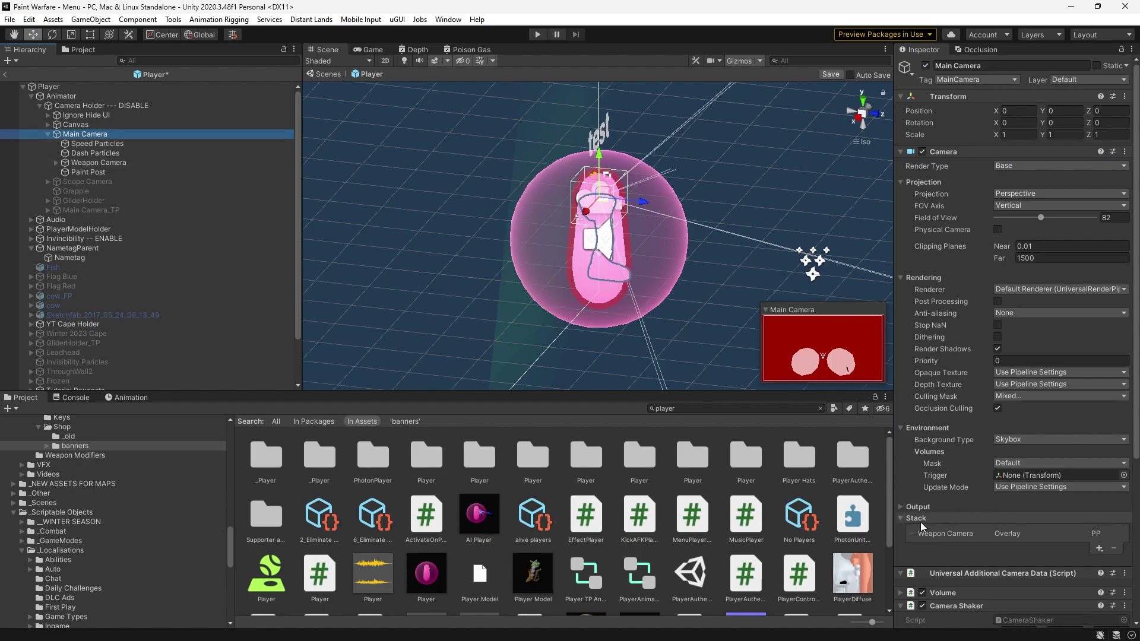
pyautogui.click(918, 518)
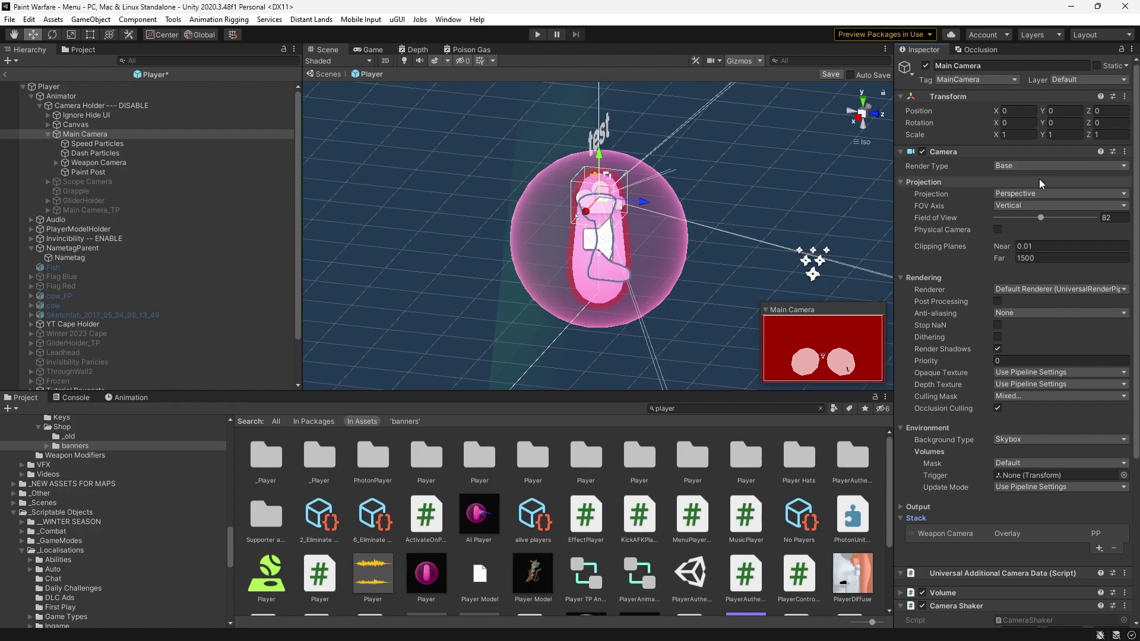
pyautogui.scroll(-5, 597, 236)
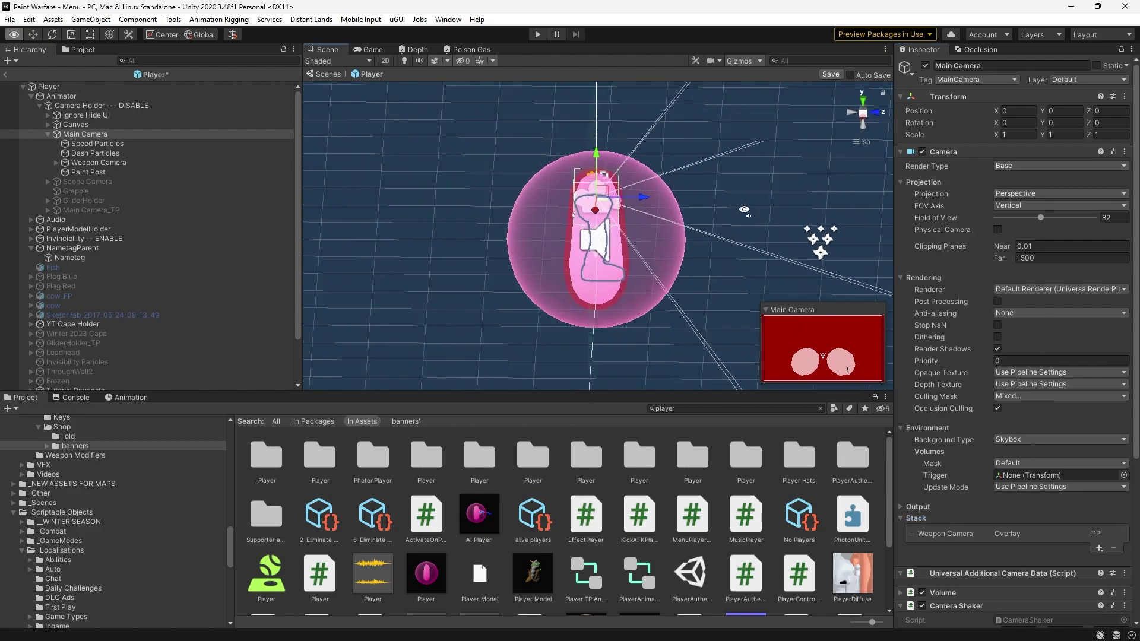
# Select the Camera Holder, switch to the FPS TUTORIAL editor, and tilt the Scene view to eye level
pyautogui.click(89, 105)
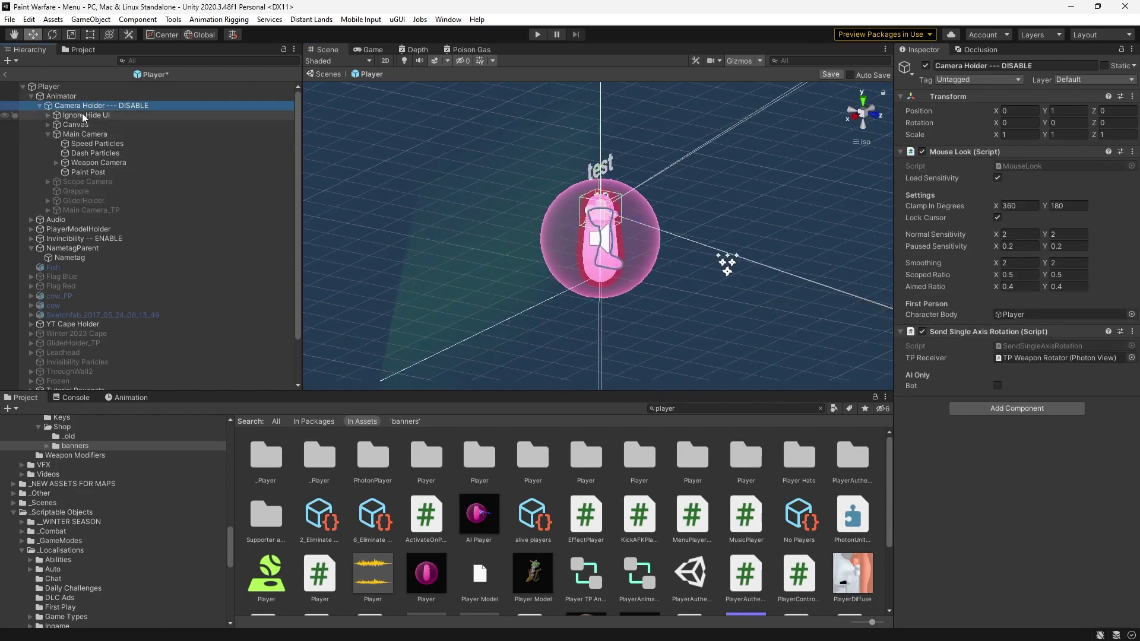
pyautogui.hotkey('alt', 'Tab')
pyautogui.hotkey('alt', 'Tab')
pyautogui.click(675, 281)
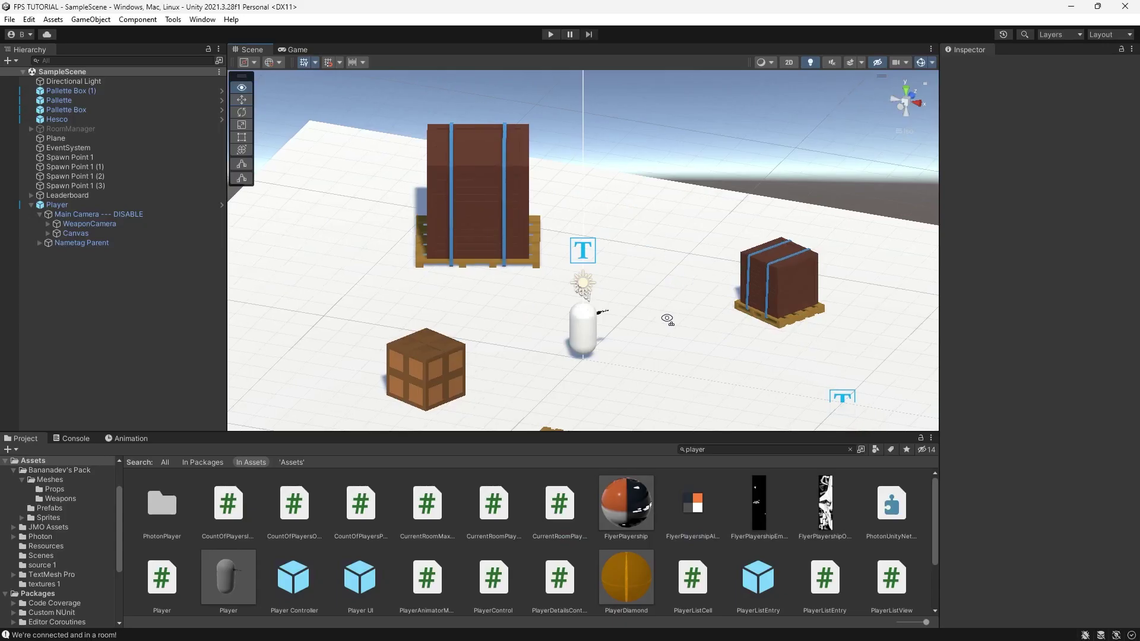
pyautogui.keyDown('alt'); pyautogui.moveTo(667, 318); pyautogui.dragTo(749, 375); pyautogui.keyUp('alt')
# Flip to Paint Warfare and back, staying on FPS TUTORIAL and orbiting the Scene view around the level
pyautogui.hotkey('alt', 'Tab')
pyautogui.click(615, 258)
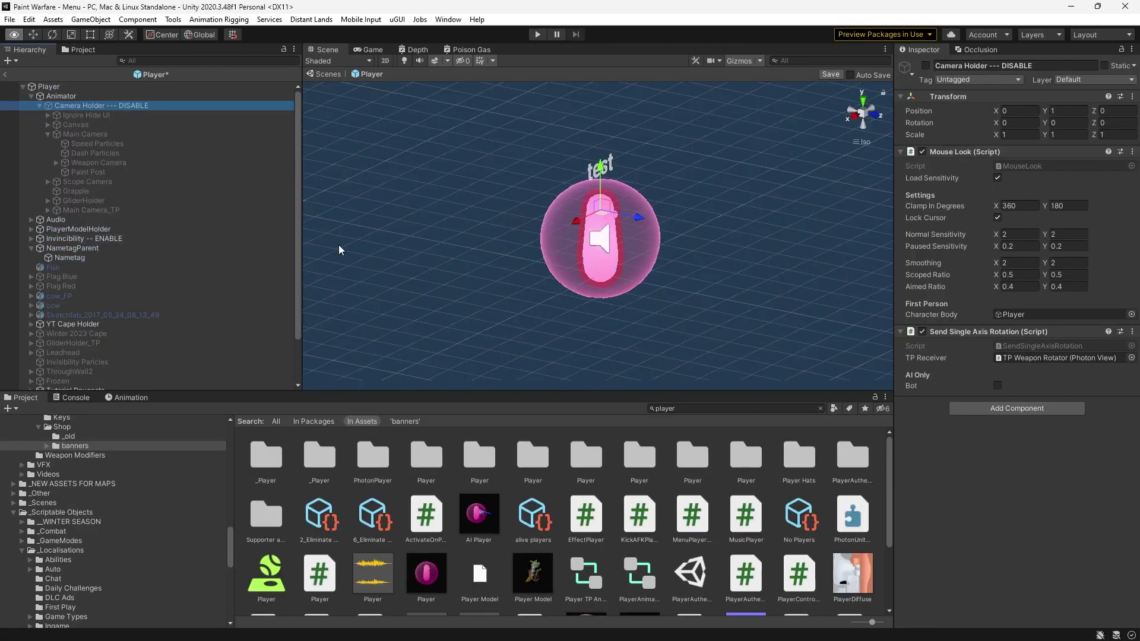
pyautogui.hotkey('alt', 'Tab')
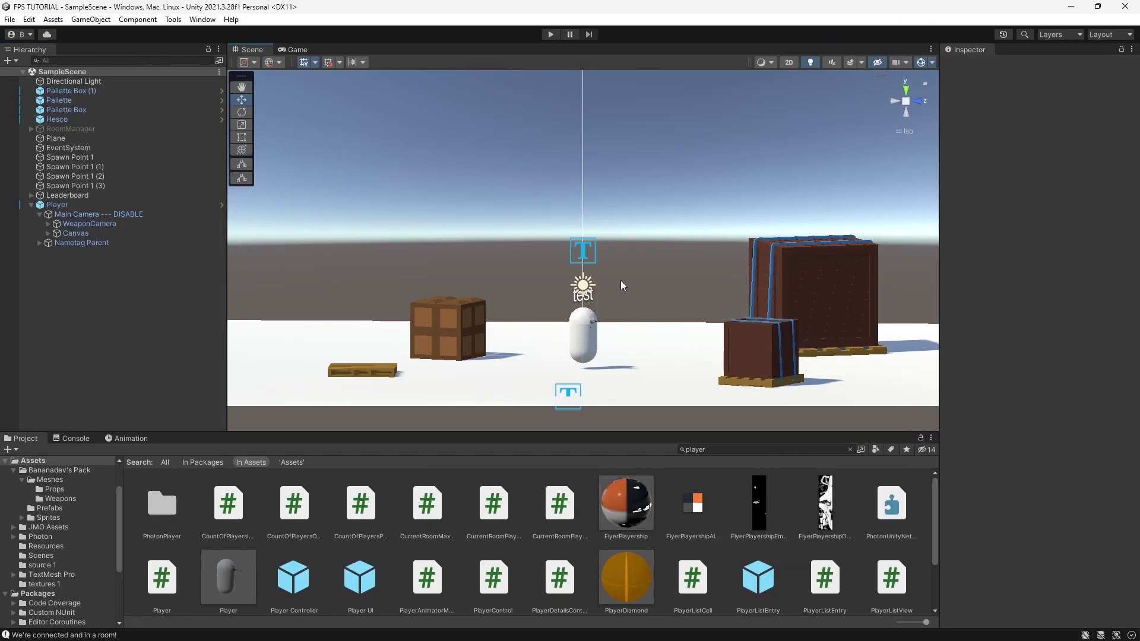
pyautogui.click(904, 109)
pyautogui.hotkey('alt', 'Tab')
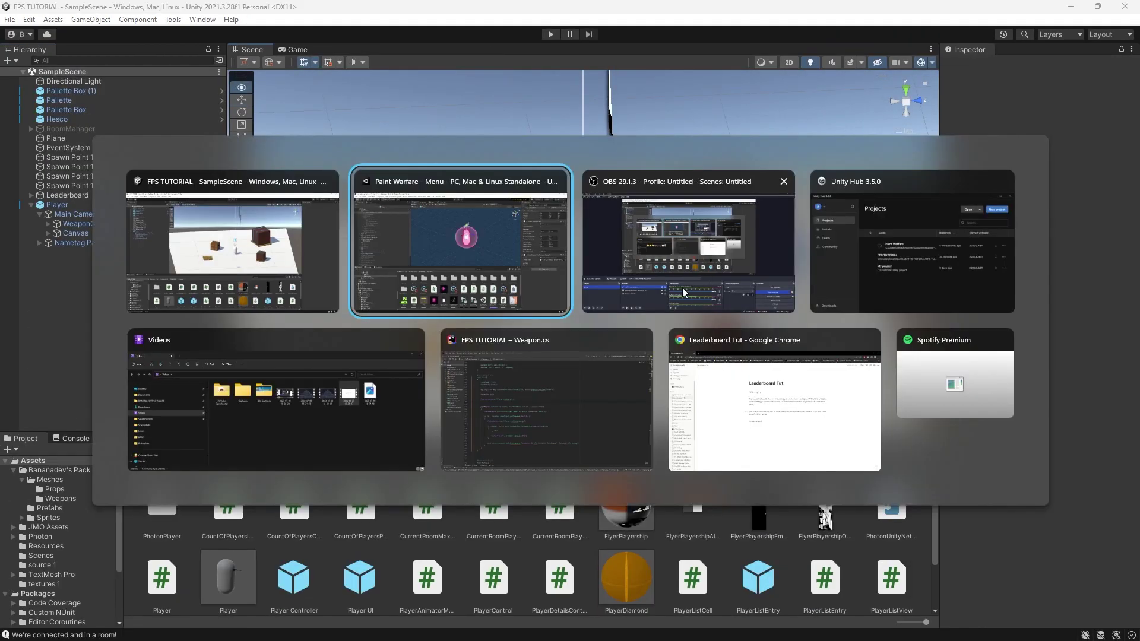
pyautogui.hotkey('alt', 'Tab')
pyautogui.hotkey('alt', 'Tab')
pyautogui.press('Escape')
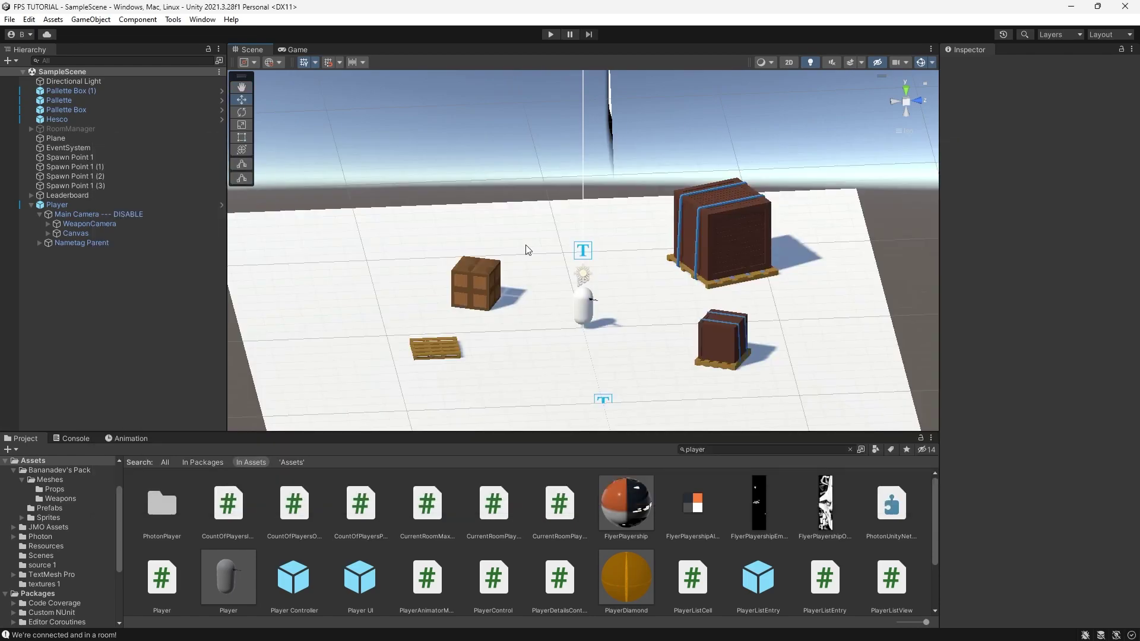
pyautogui.keyDown('alt'); pyautogui.moveTo(678, 397); pyautogui.dragTo(712, 333); pyautogui.keyUp('alt')
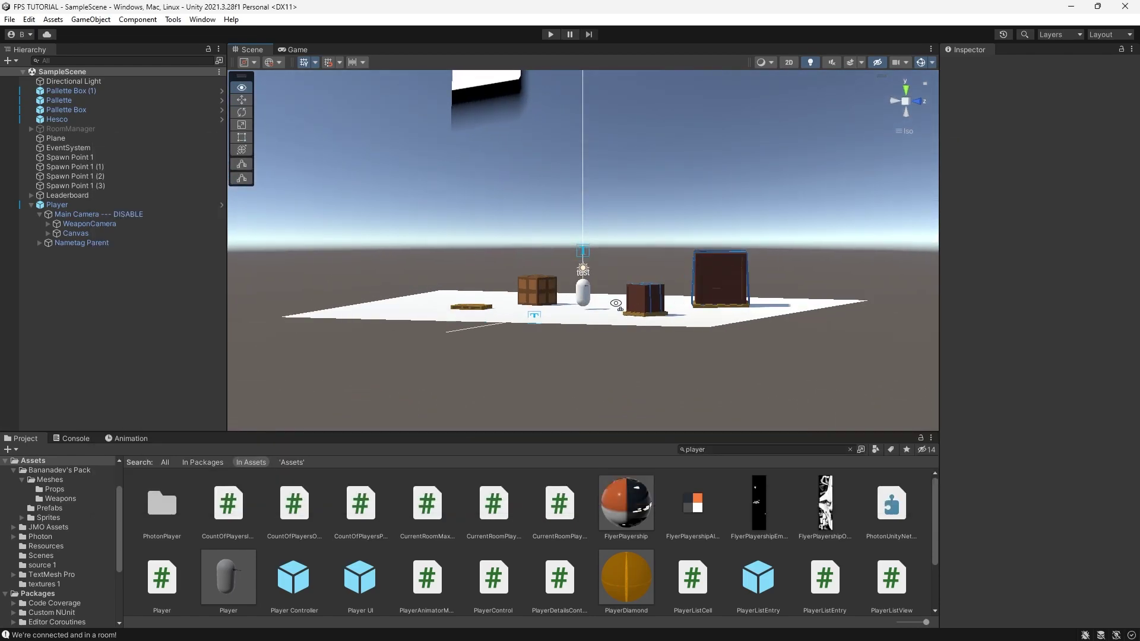